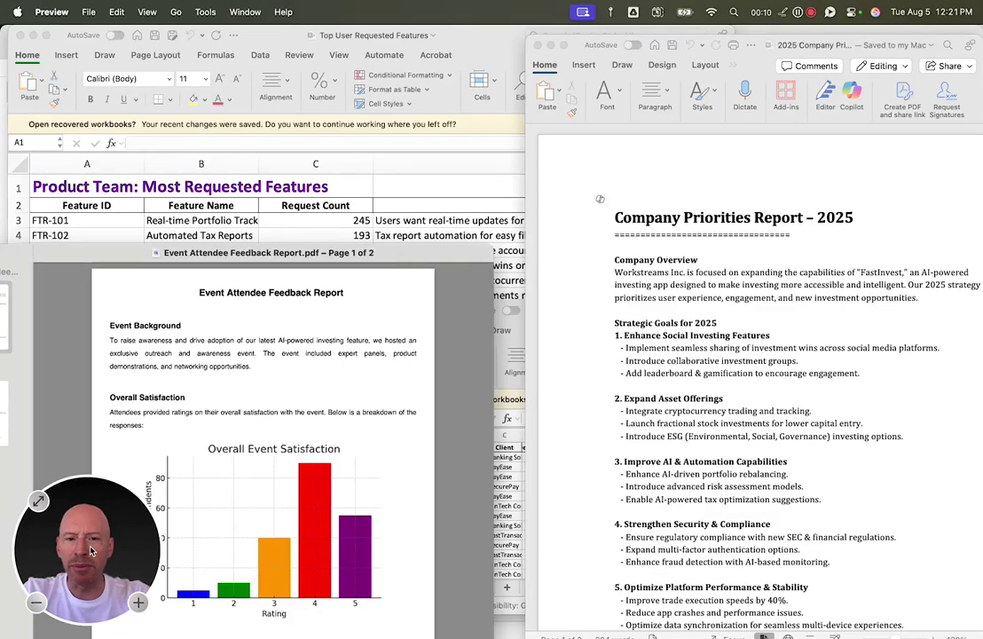
# Review the Top User Requested Features sheet, move Excel aside and maximise the 'Files I need to understand' folder
pyautogui.scroll(-2, 576, 520)
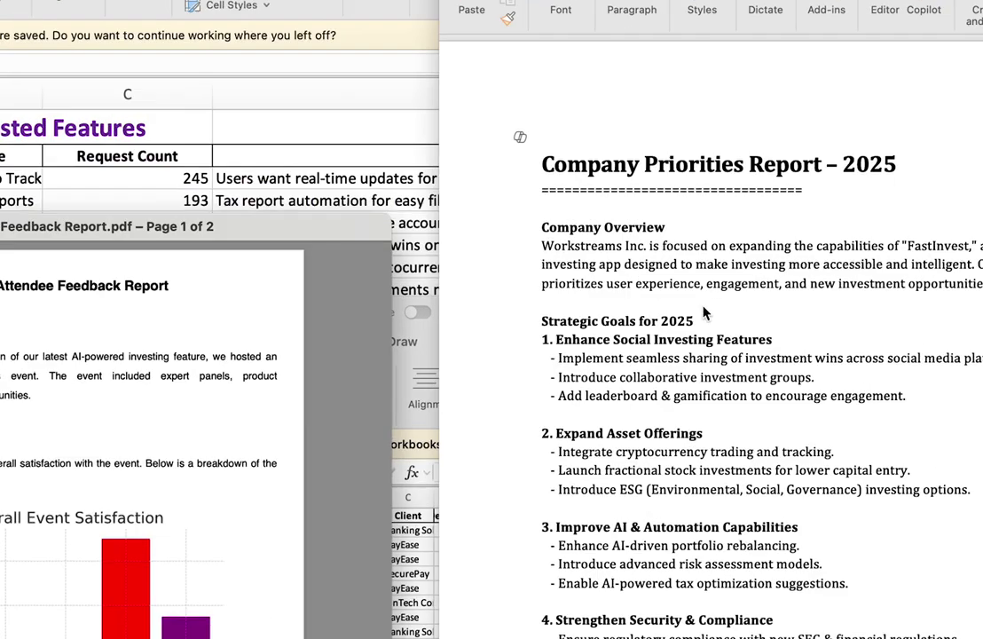
pyautogui.scroll(-4, 231, 395)
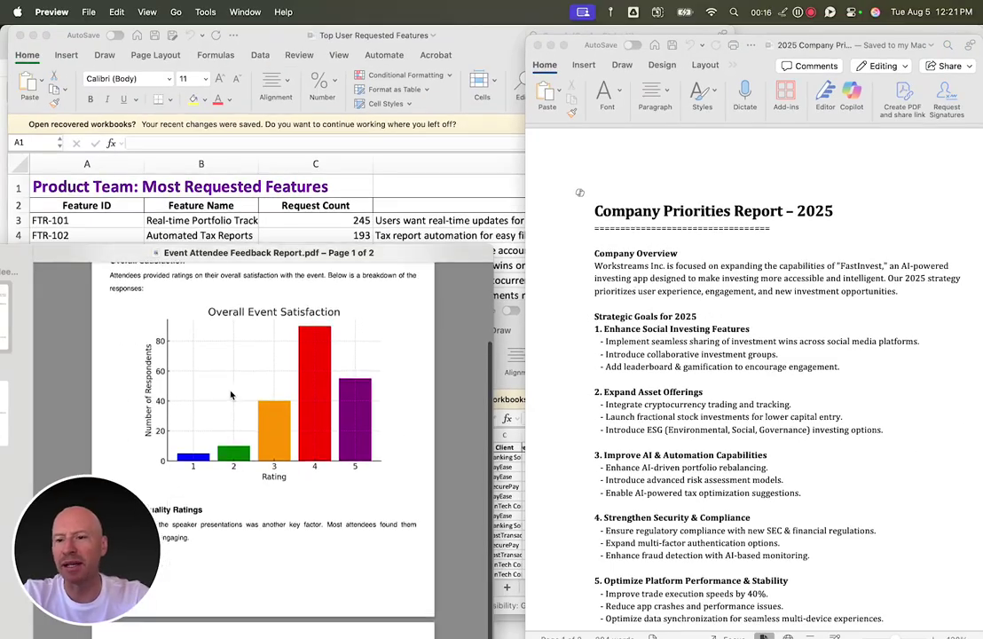
pyautogui.scroll(3, 300, 266)
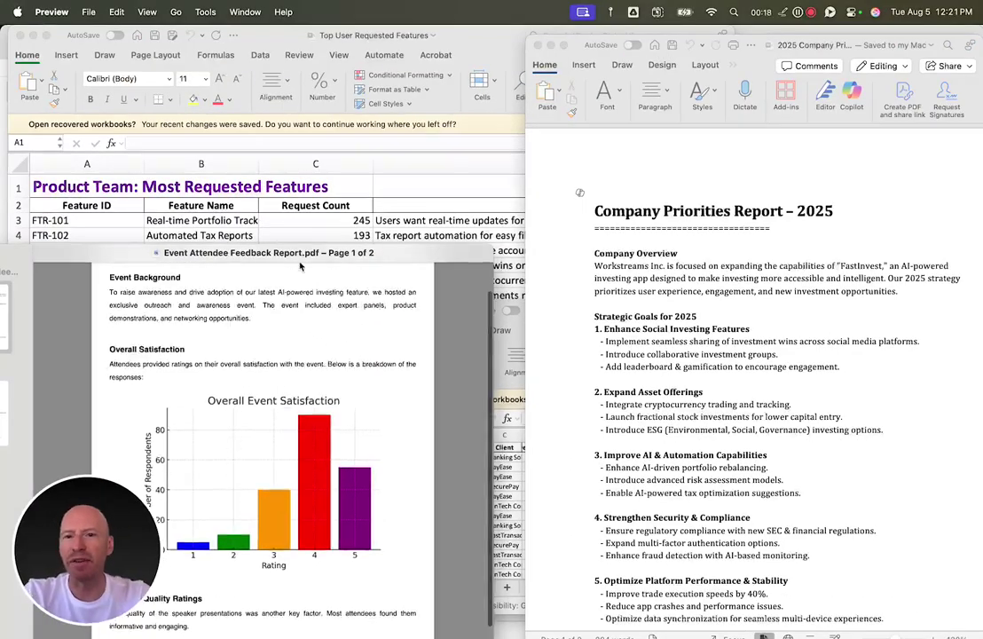
pyautogui.click(330, 213)
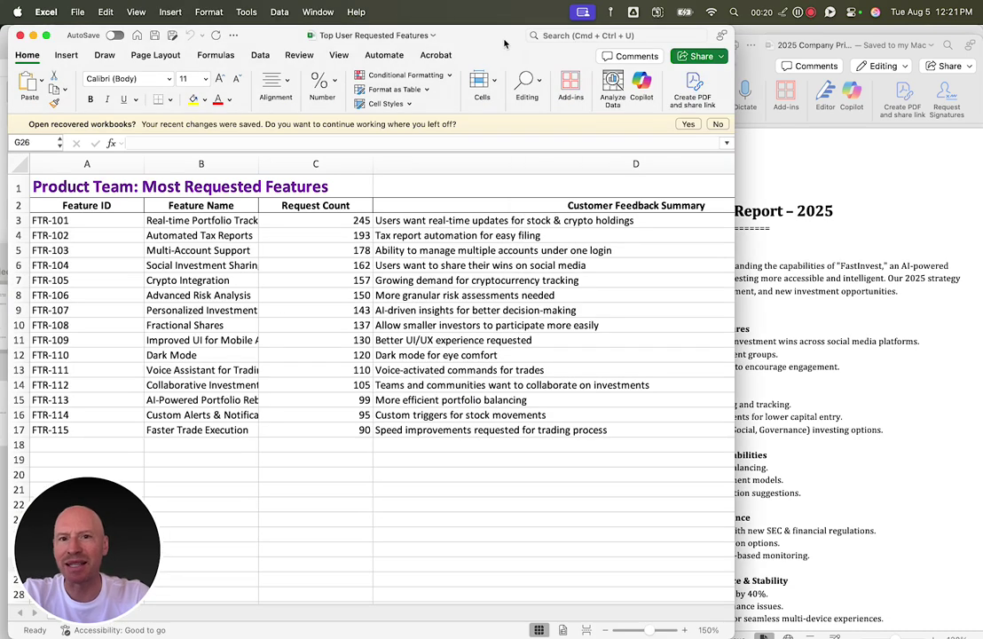
pyautogui.moveTo(493, 39); pyautogui.dragTo(568, 209)
pyautogui.doubleClick(346, 52)
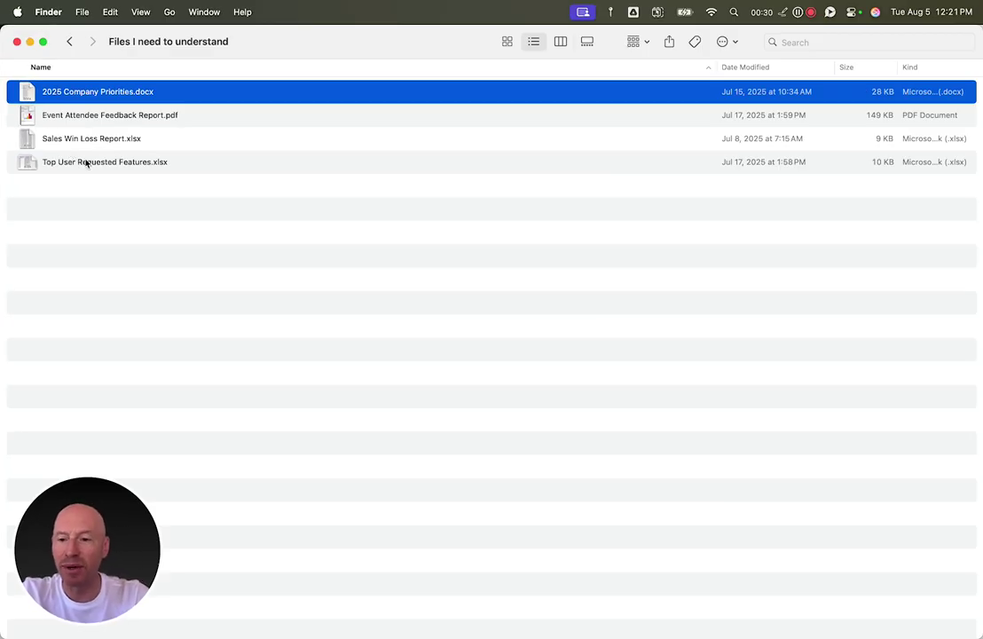
# Switch to Storytell.ai in Chrome and show the Assets list with the four Ready files
pyautogui.press('super+Tab')
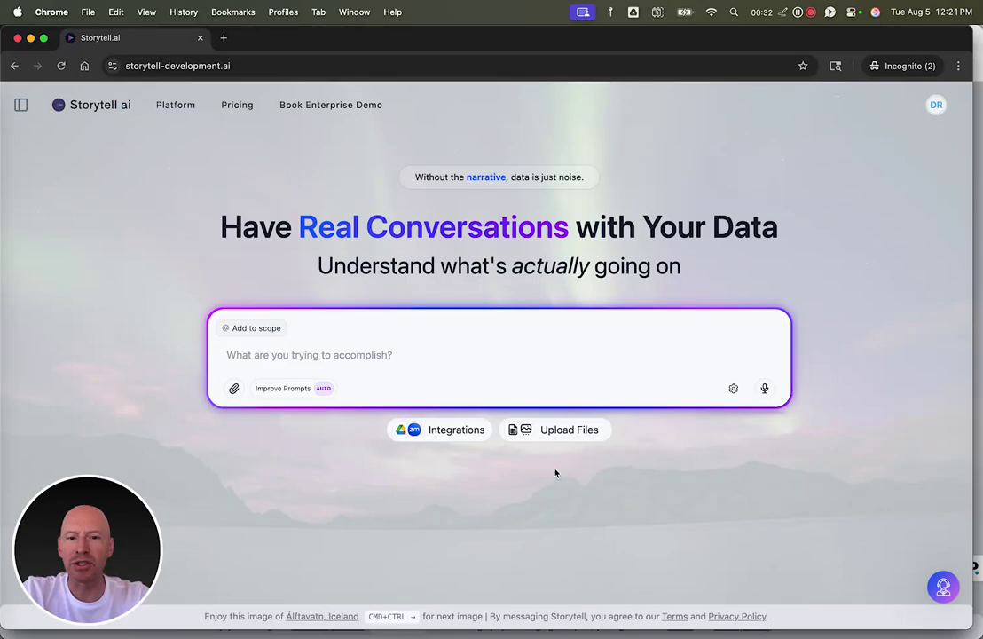
pyautogui.moveTo(566, 429)
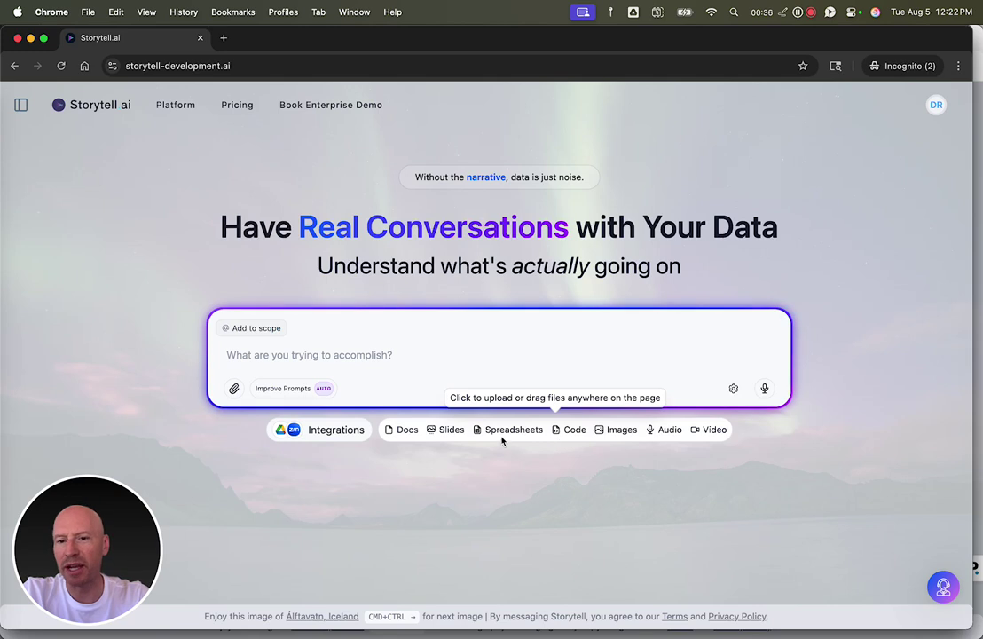
pyautogui.click(445, 432)
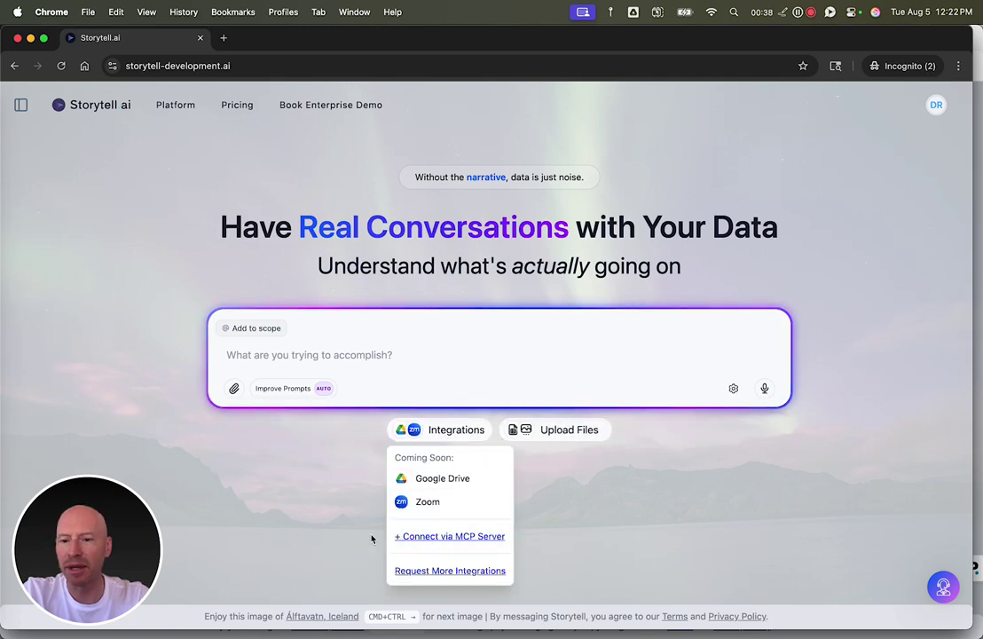
pyautogui.click(21, 105)
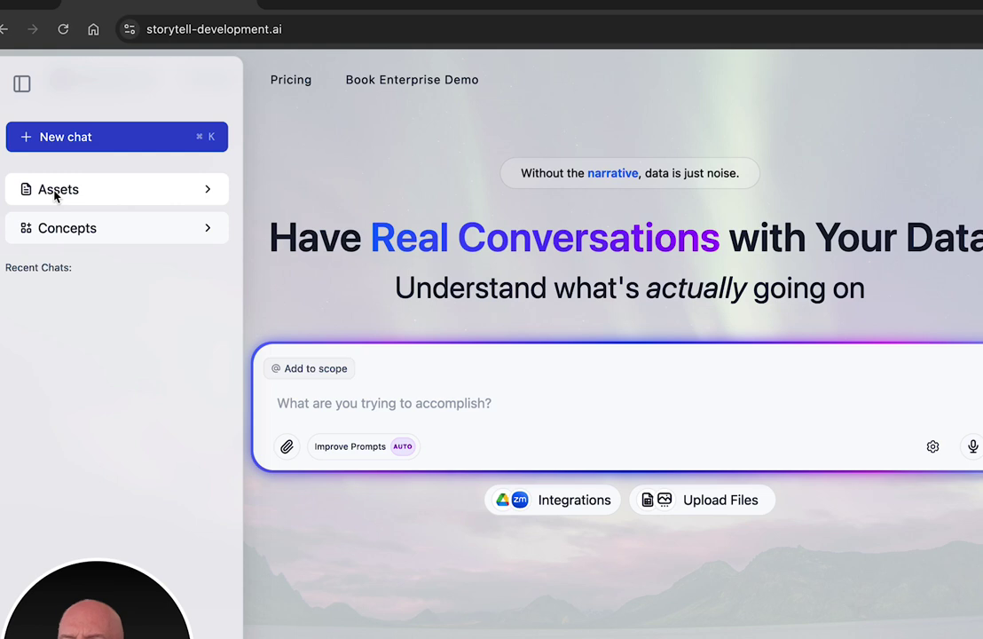
pyautogui.click(51, 189)
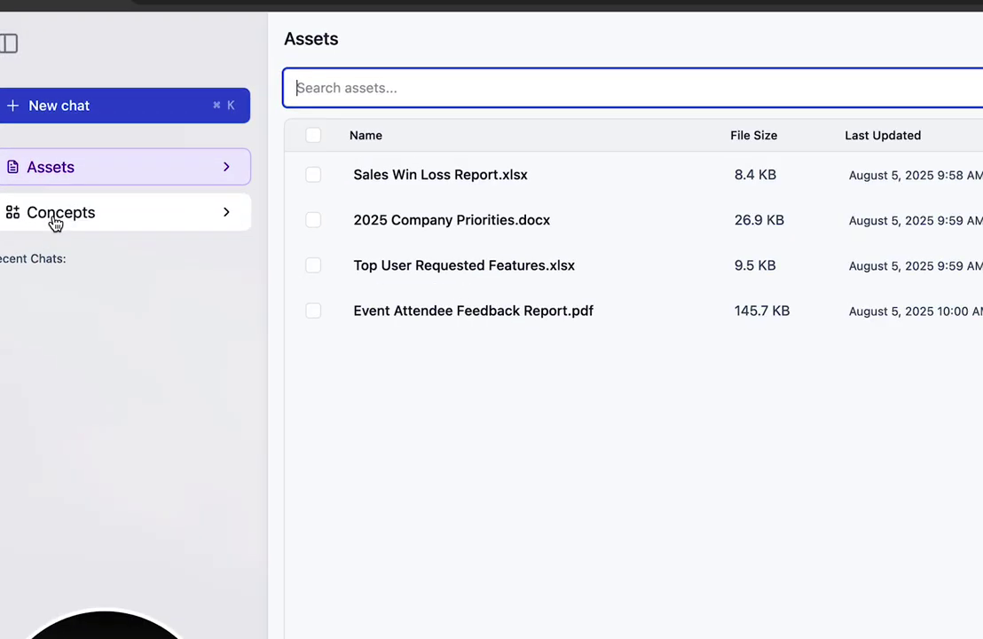
# Expand the Sales Deal Management, AI-Powered Investment Platform and FastInvest concept descriptions, comparing with Assets
pyautogui.click(55, 221)
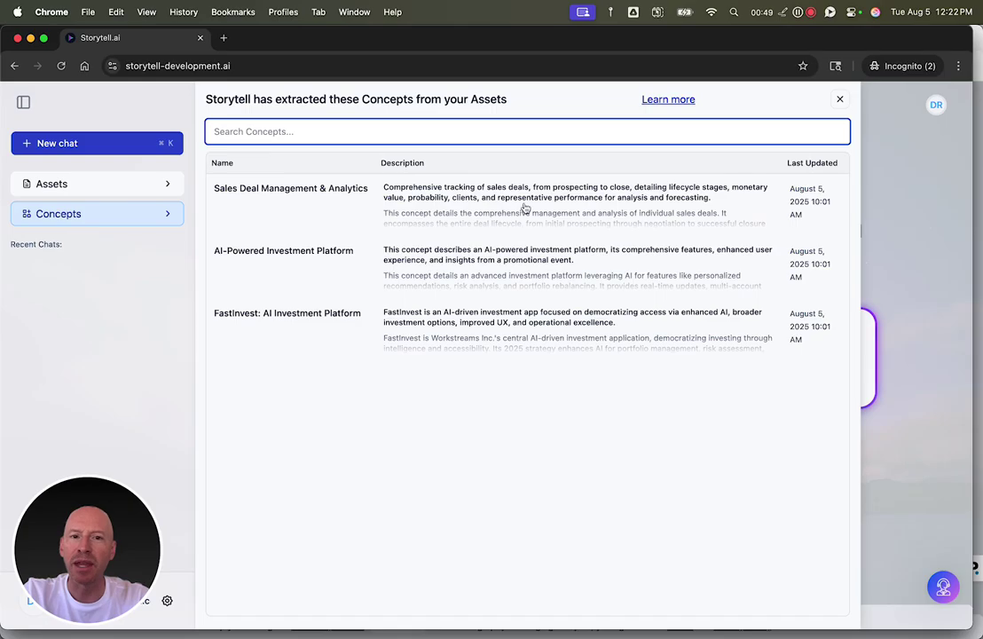
pyautogui.click(892, 201)
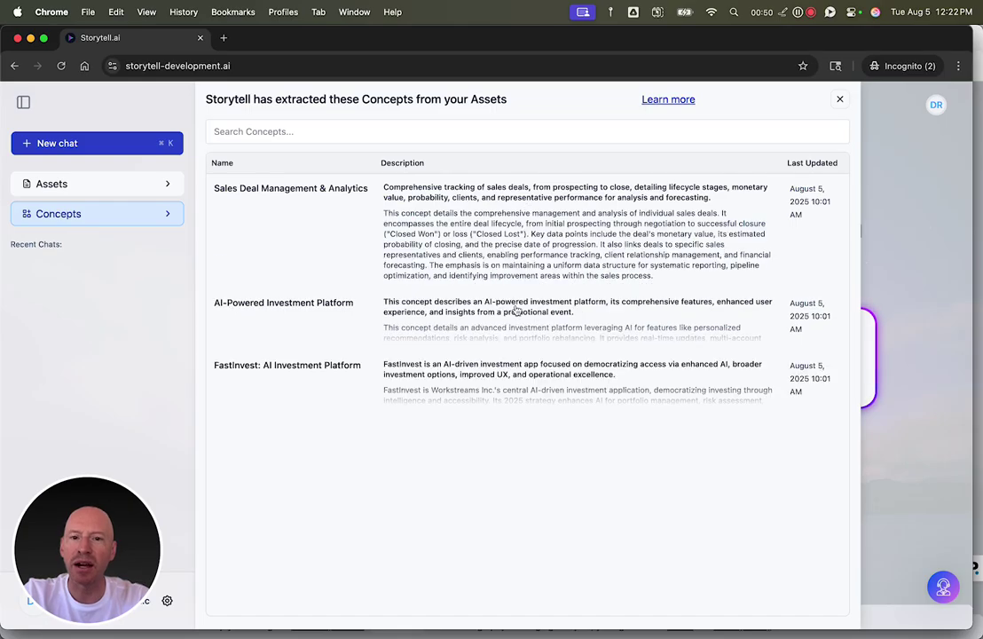
pyautogui.click(518, 314)
pyautogui.click(506, 429)
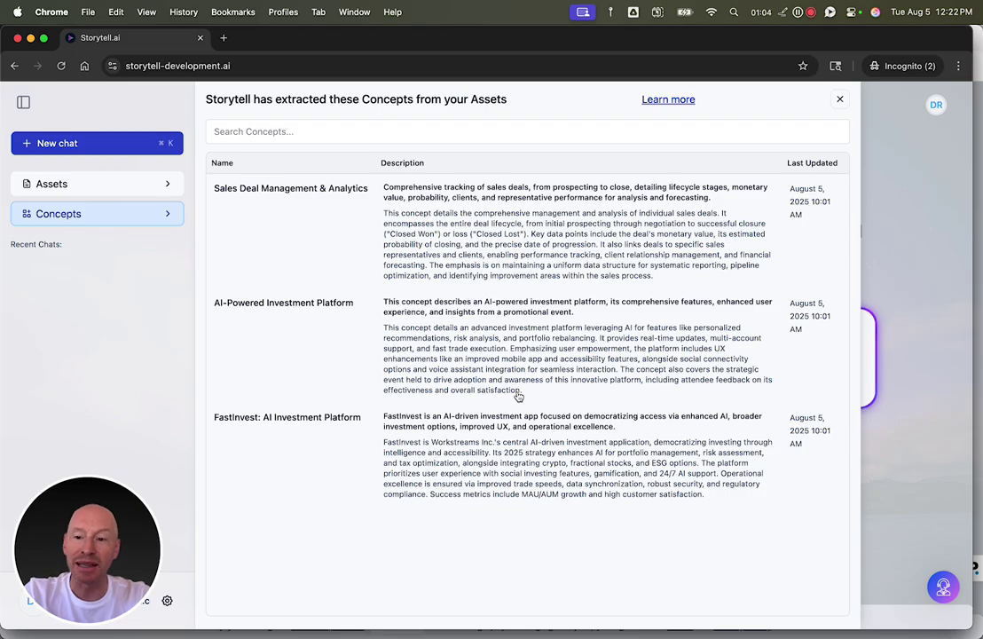
pyautogui.click(61, 185)
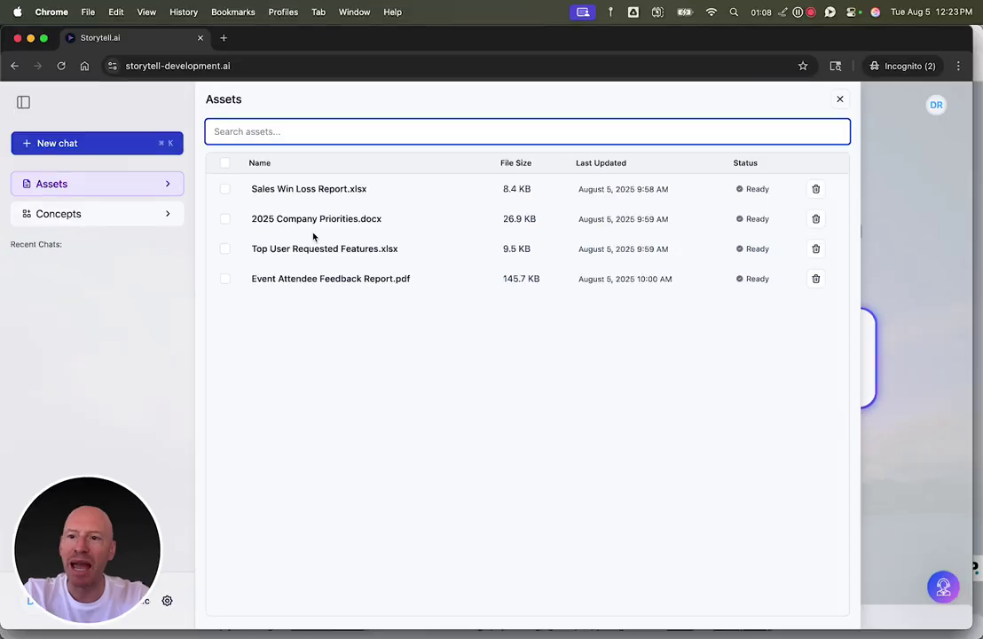
pyautogui.click(79, 220)
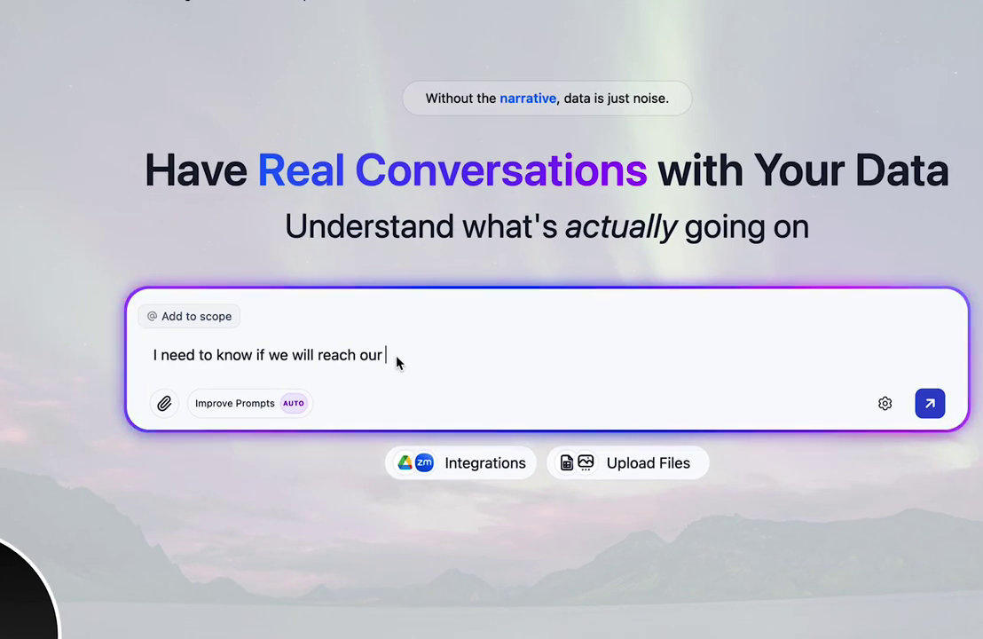
pyautogui.write('@')
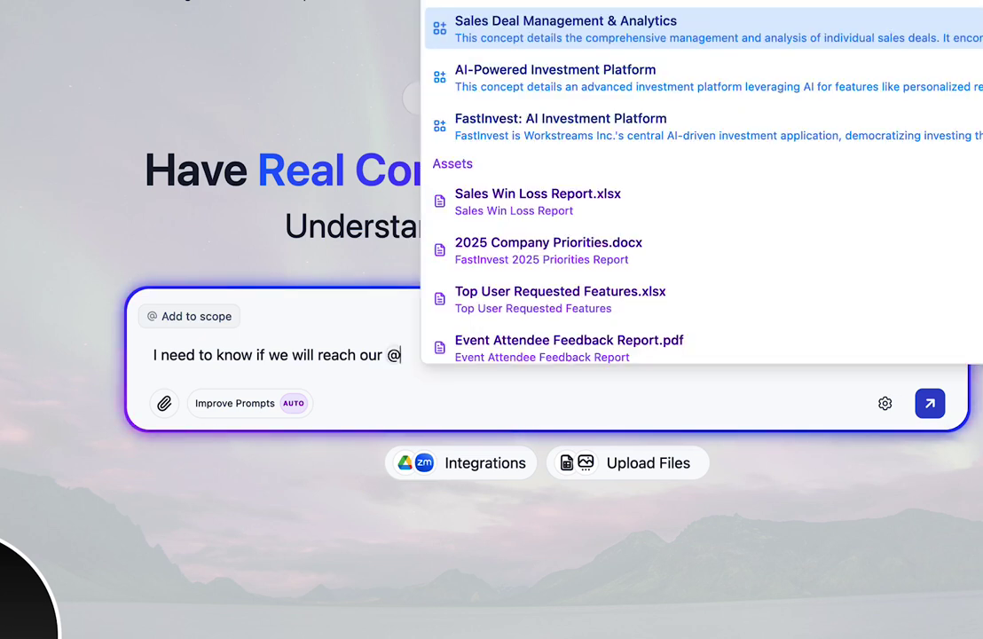
pyautogui.scroll(-1, 552, 265)
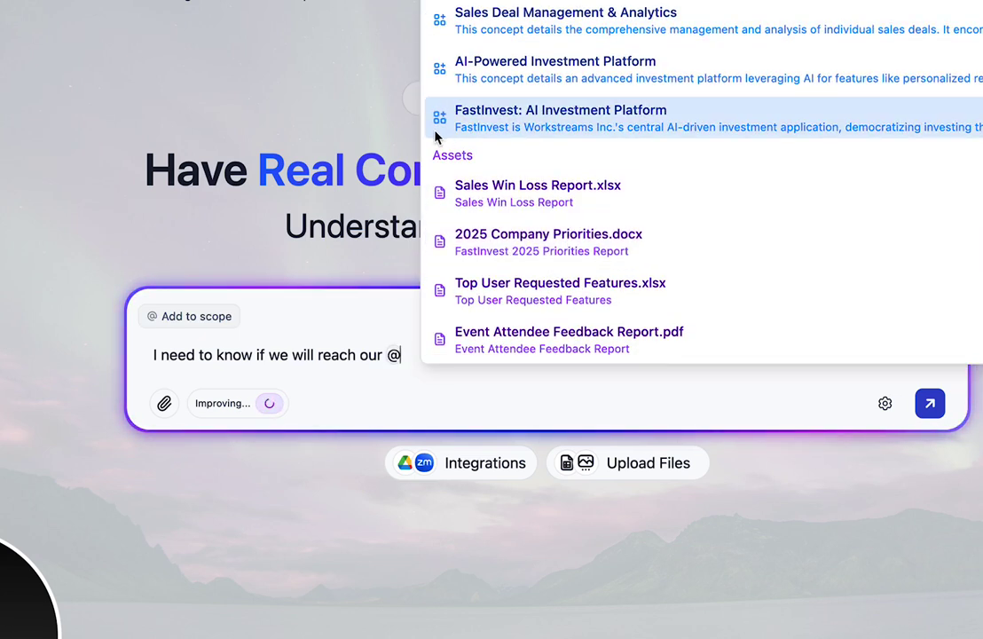
pyautogui.click(551, 237)
pyautogui.write('bae')
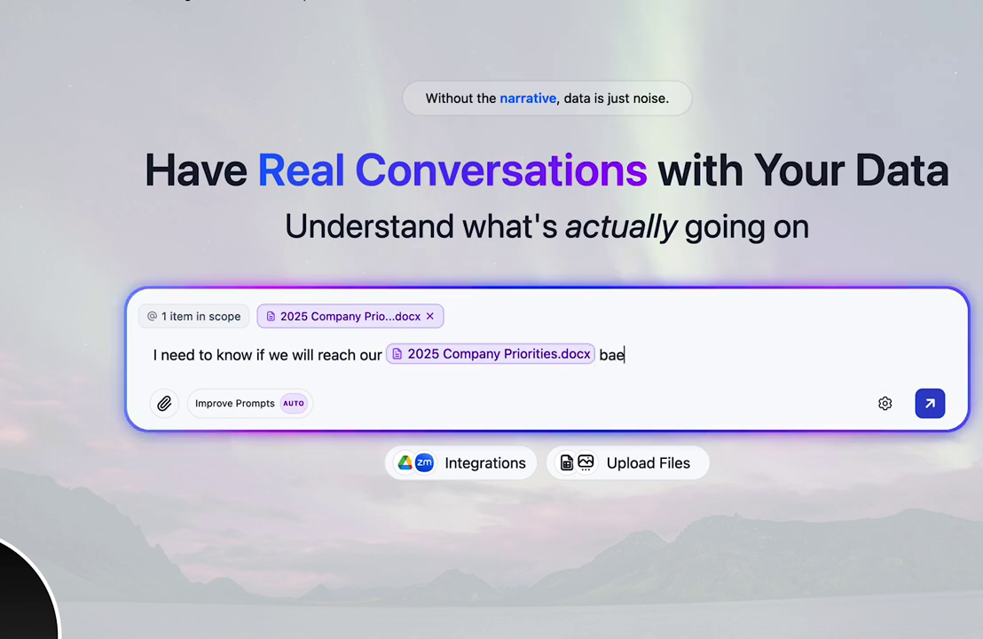
pyautogui.press('BackSpace')
pyautogui.write('sed ')
pyautogui.write('on the progress being made building our')
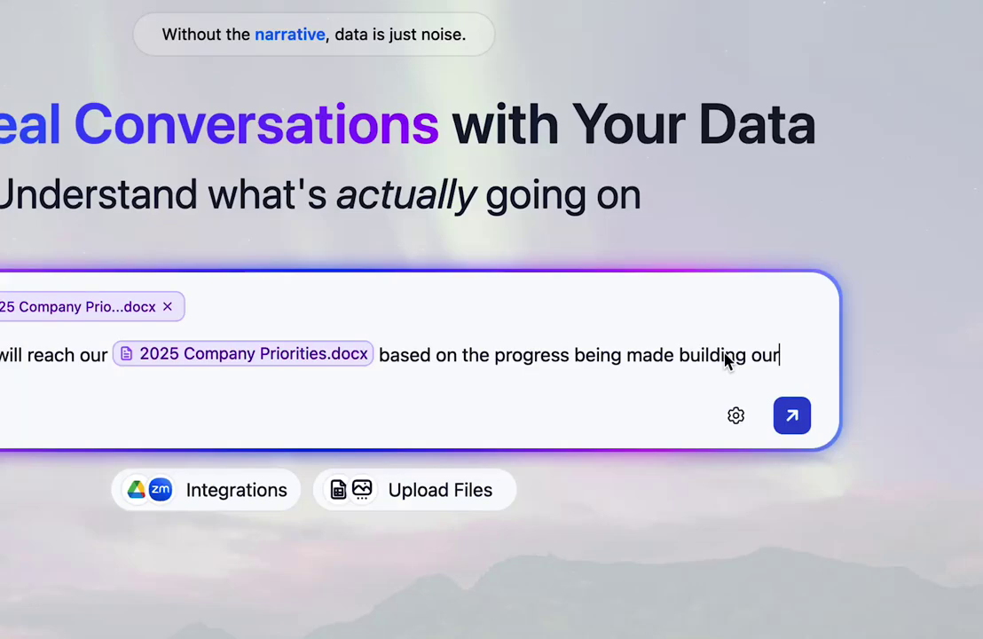
pyautogui.write(' @')
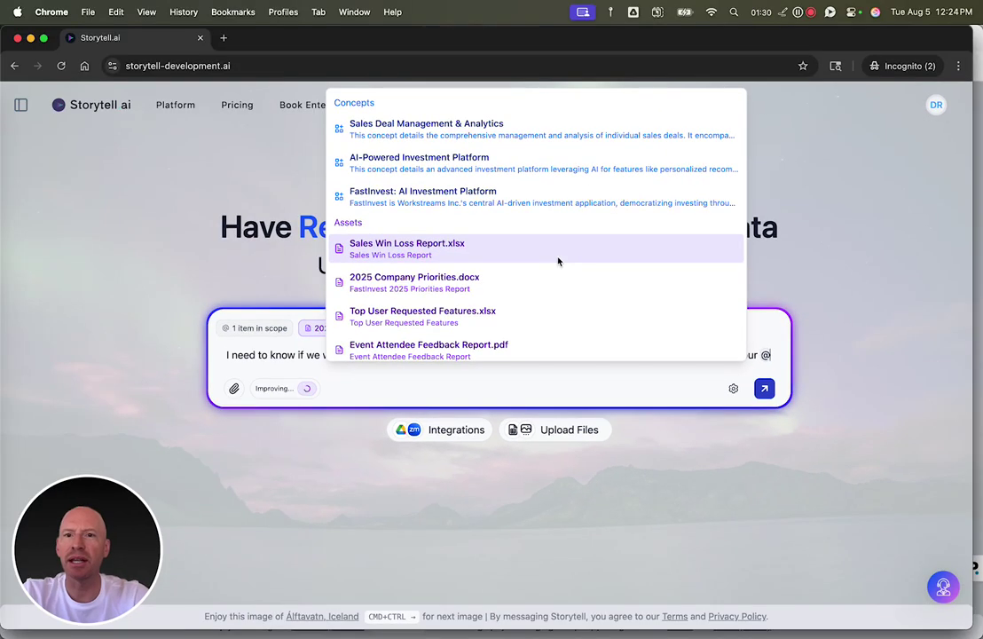
pyautogui.click(257, 70)
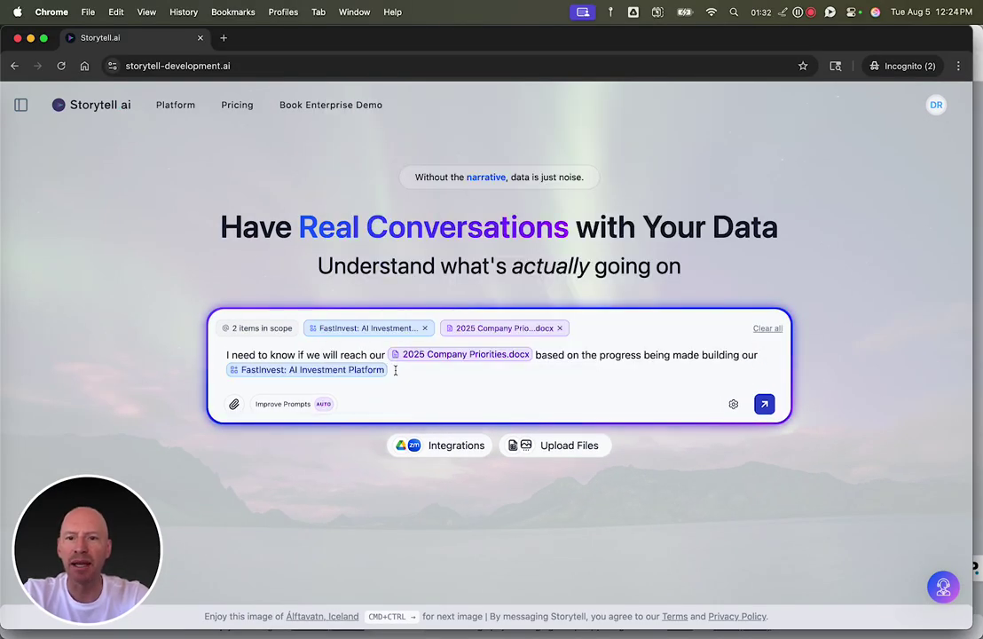
pyautogui.click(307, 405)
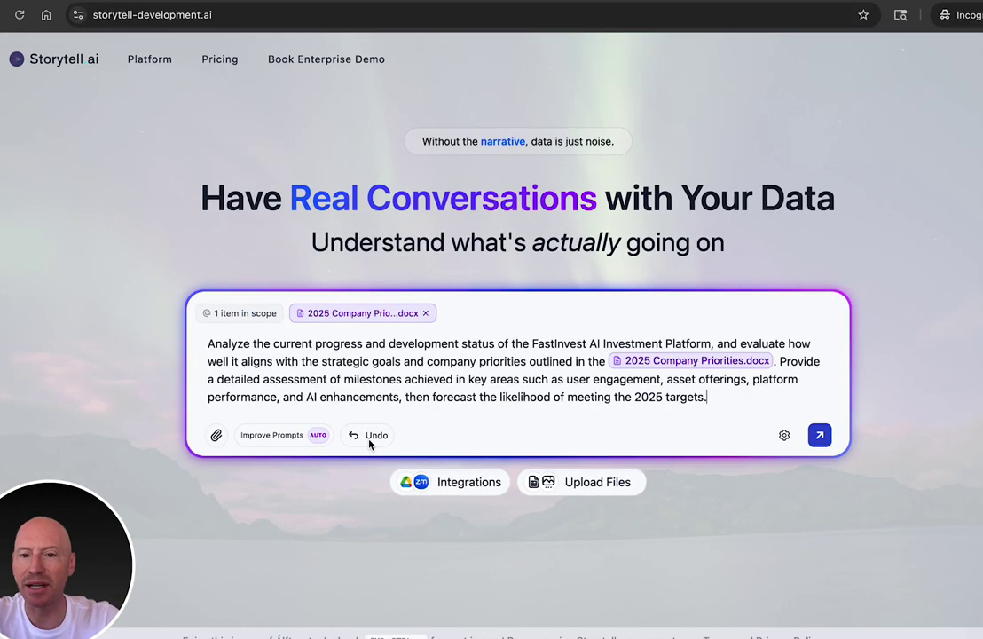
# Undo the auto-rewrite, switch Improve Prompts from AUTO to ON, and request a recommended rewrite
pyautogui.click(374, 435)
pyautogui.click(317, 400)
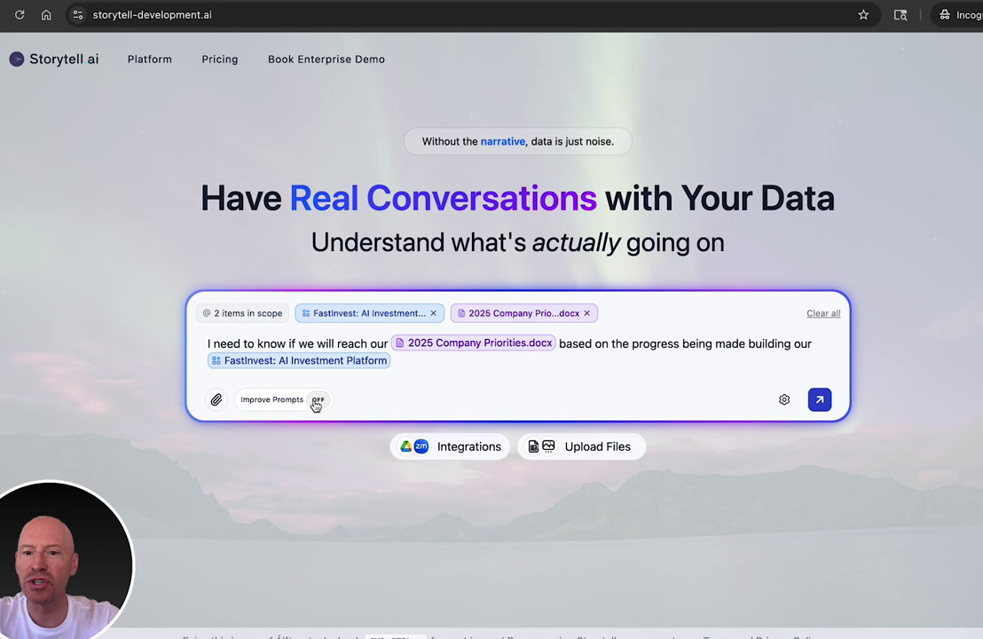
pyautogui.click(317, 400)
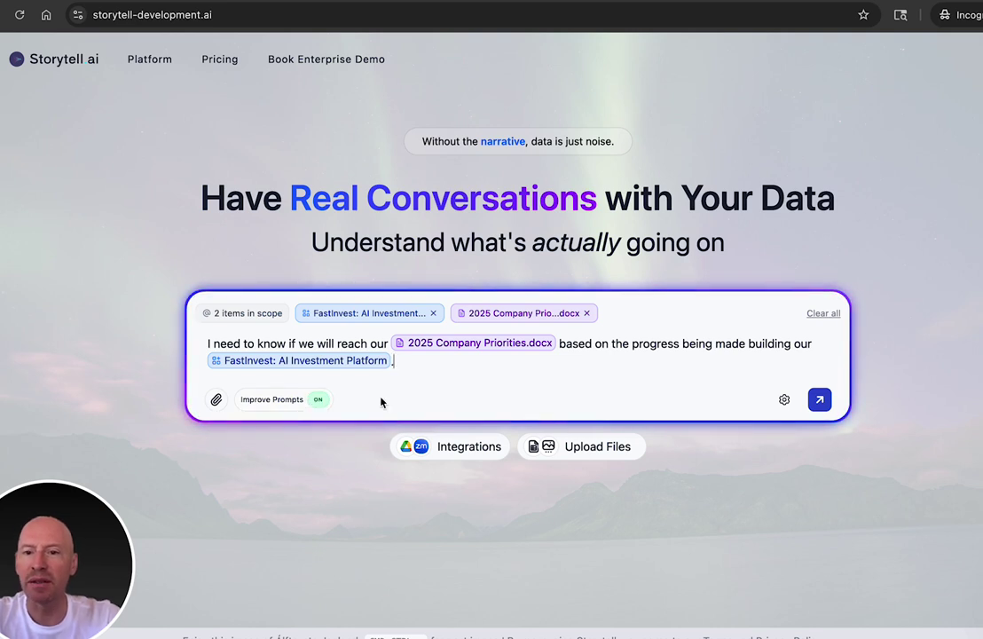
pyautogui.press('Return')
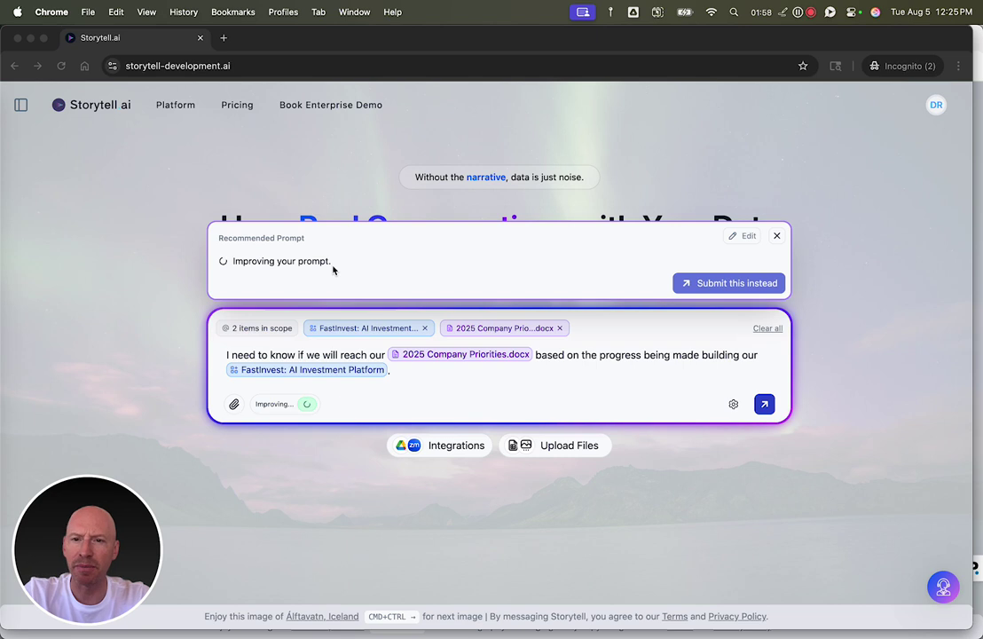
# Read through the recommended prompt citing 30% Monthly Active User and 20% AUM growth targets
pyautogui.scroll(-2, 452, 220)
pyautogui.scroll(2, 430, 222)
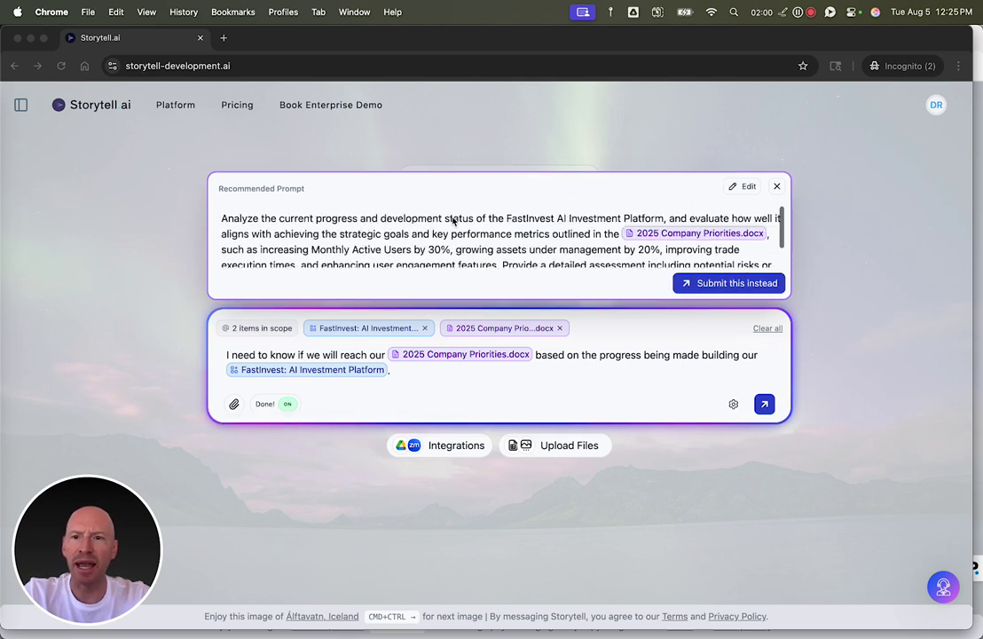
pyautogui.scroll(-2, 410, 247)
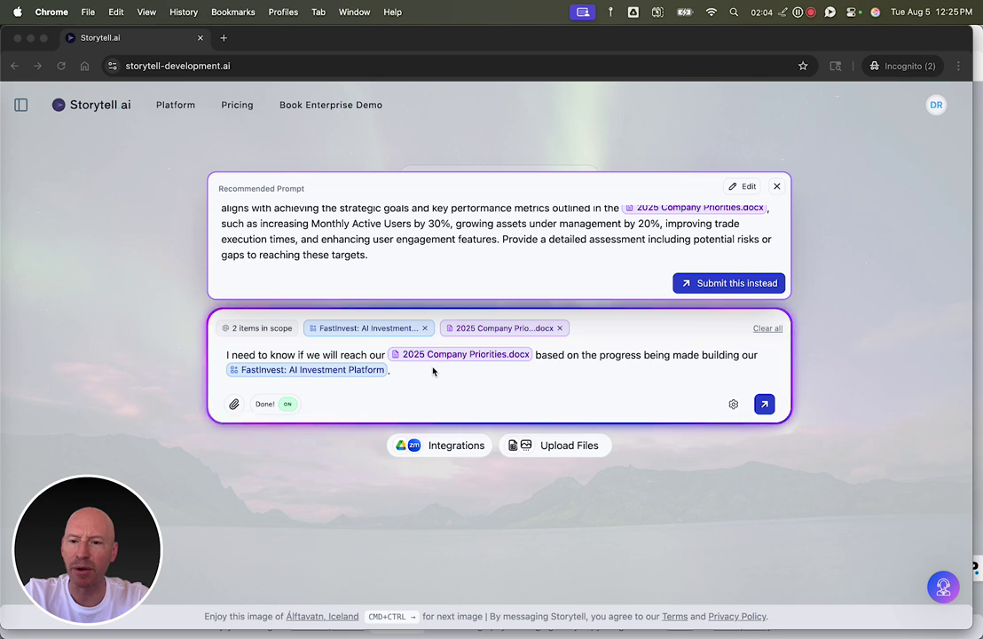
pyautogui.click(849, 195)
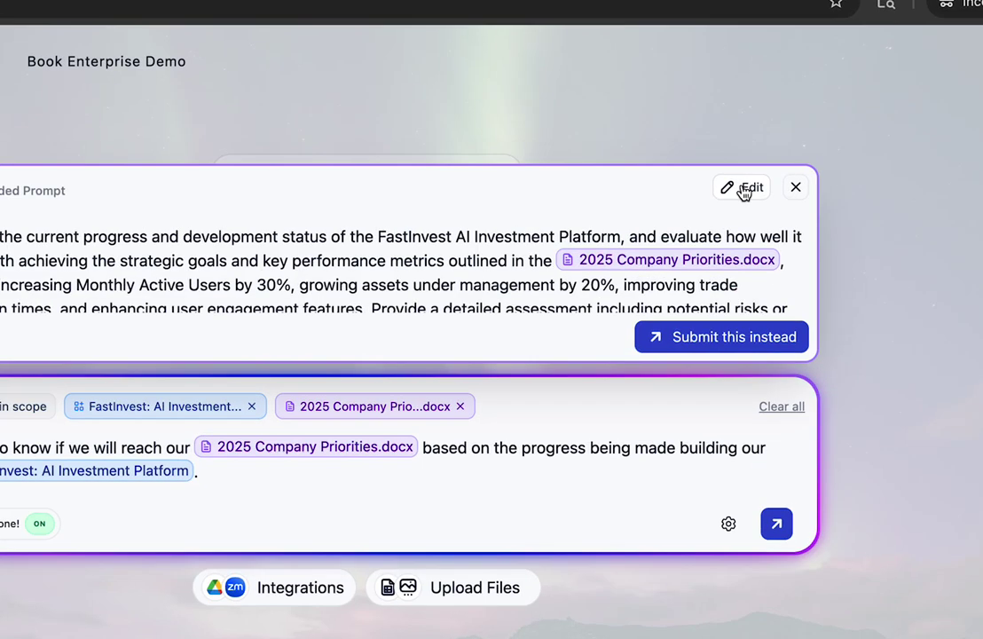
# Load the recommended prompt, append the web-searched competitor comparison request, and view scoped knowledge
pyautogui.click(744, 188)
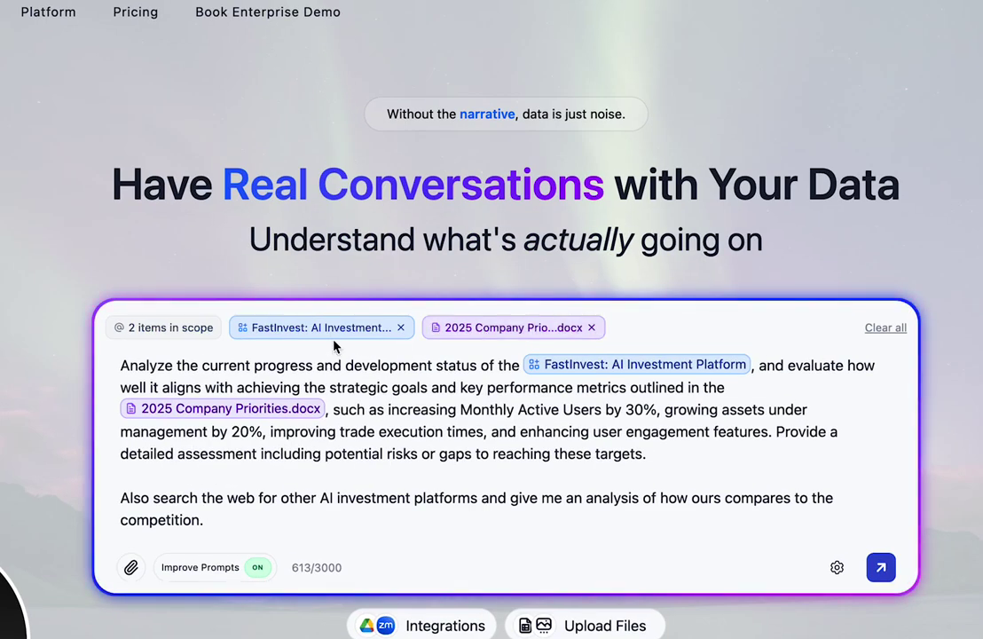
pyautogui.click(164, 329)
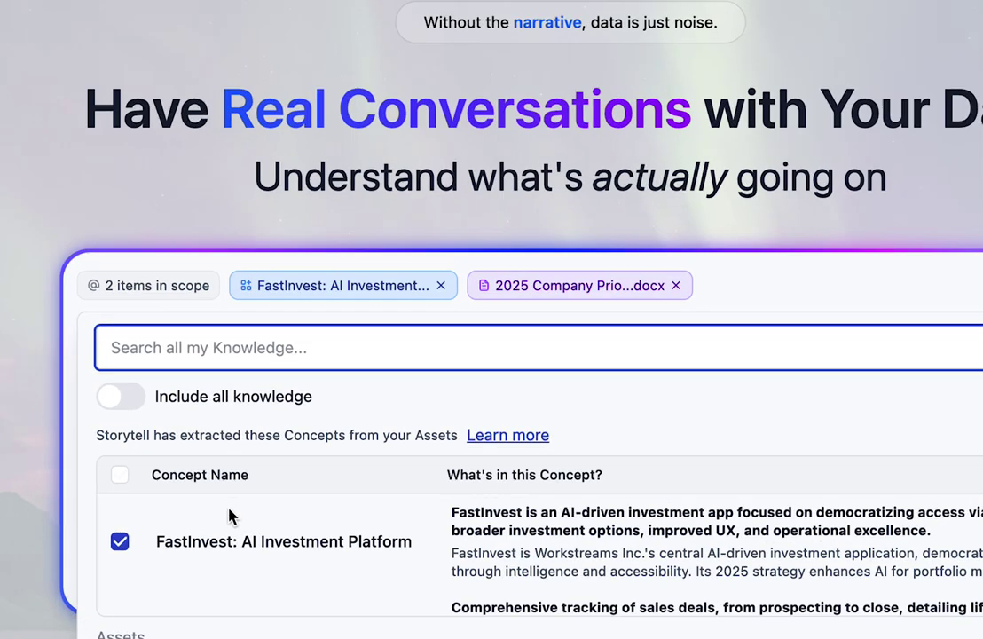
# Check the two scoped knowledge items and close the knowledge picker
pyautogui.scroll(-3, 382, 479)
pyautogui.scroll(-2, 400, 581)
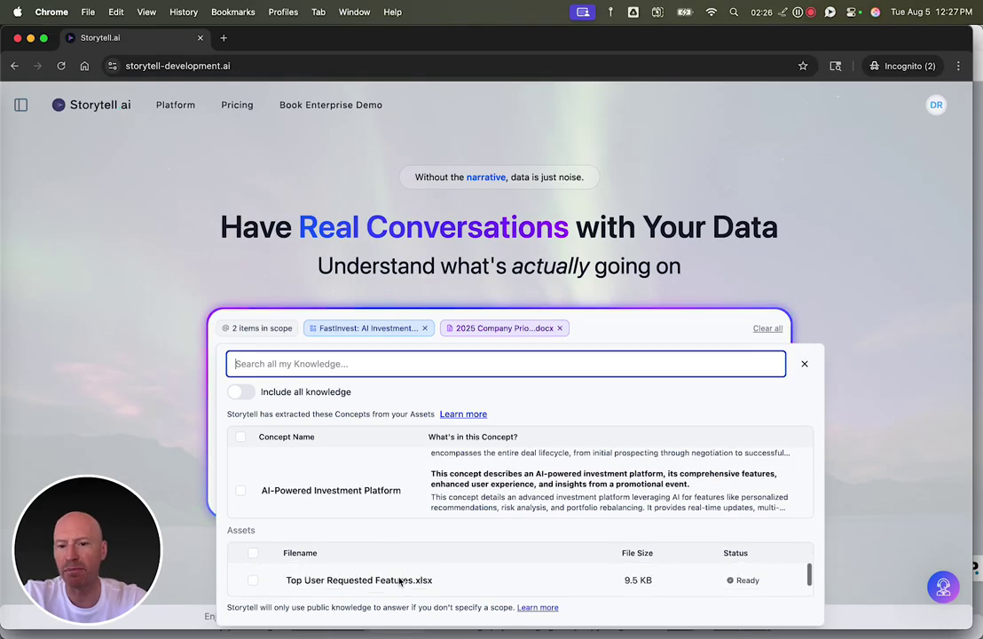
pyautogui.scroll(4, 399, 579)
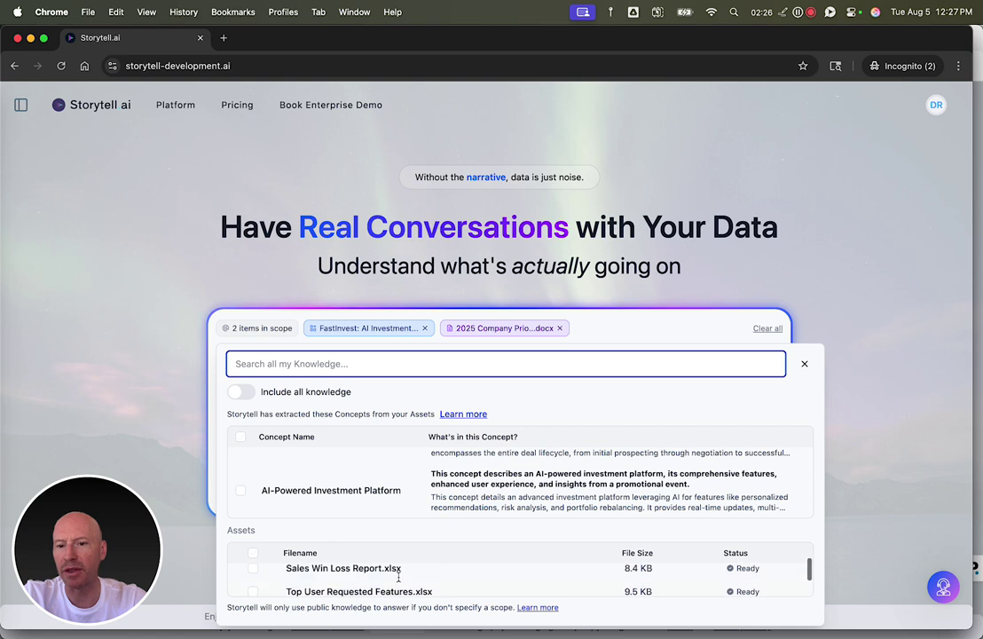
pyautogui.click(804, 363)
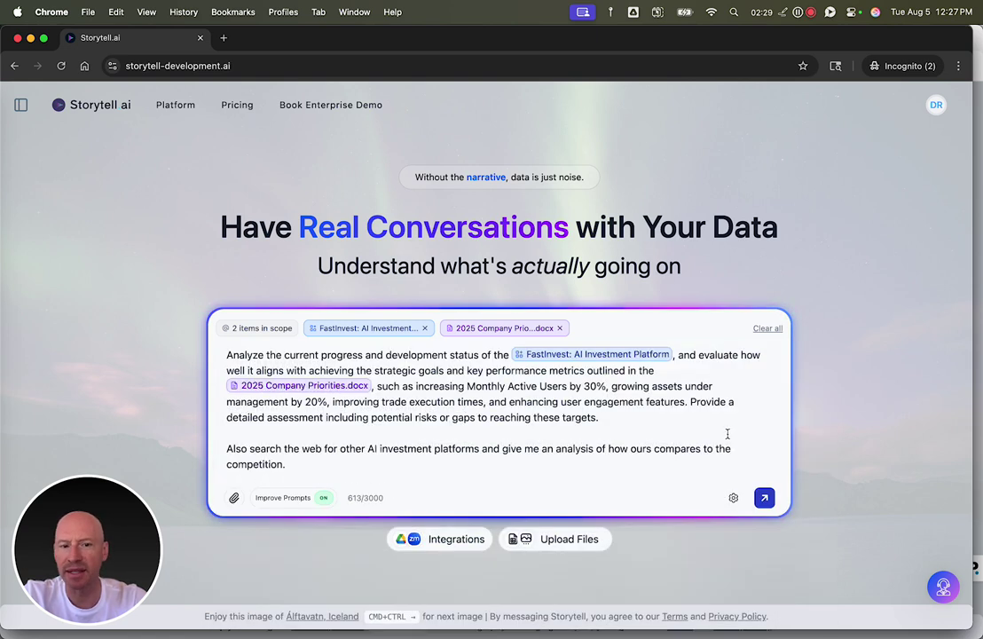
# Keep the model on Auto Select and send the scoped prompt
pyautogui.click(733, 497)
pyautogui.click(726, 470)
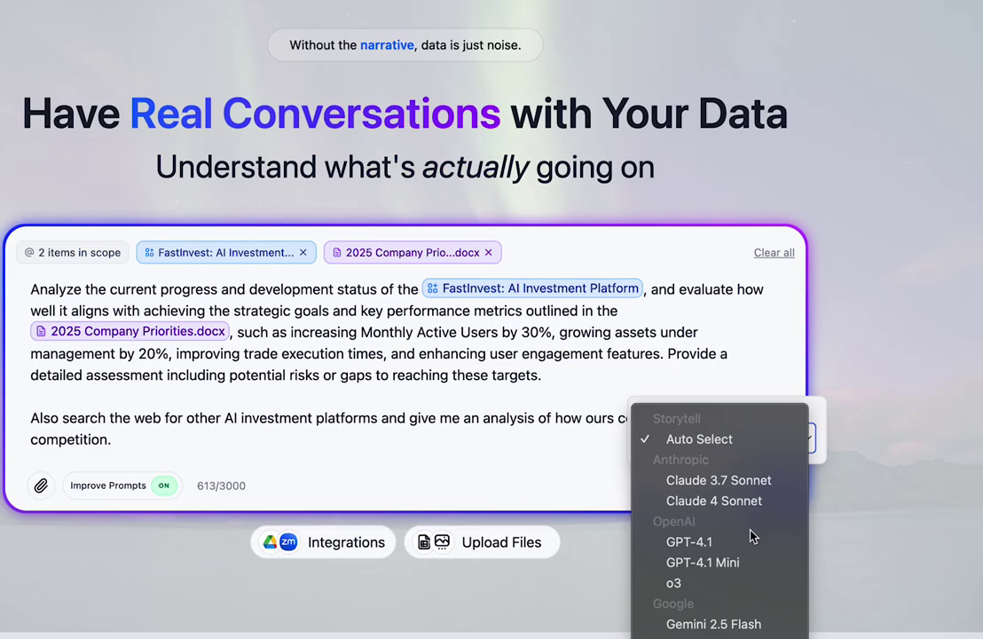
pyautogui.click(724, 440)
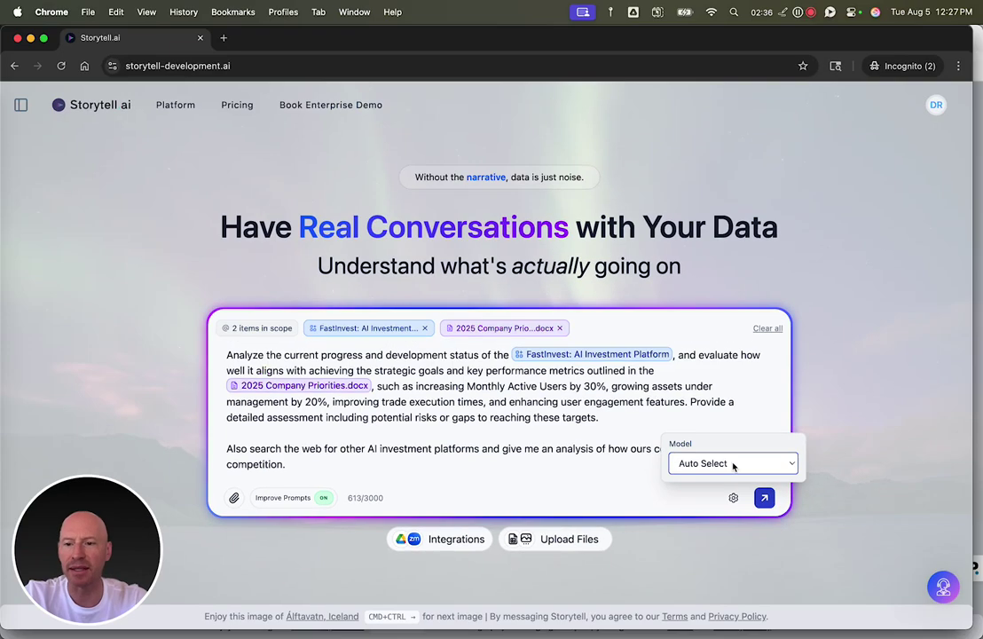
pyautogui.click(770, 484)
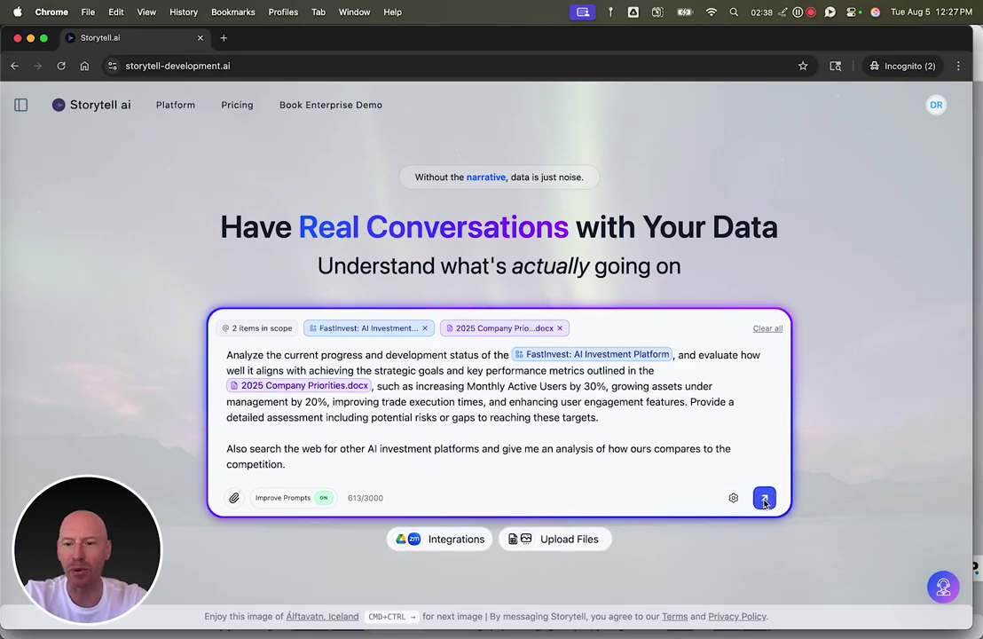
pyautogui.click(764, 500)
# Scroll through the generated assessment's KPIs, Risks & Gaps Analysis and Competitive Benchmarking sections
pyautogui.scroll(-5, 355, 399)
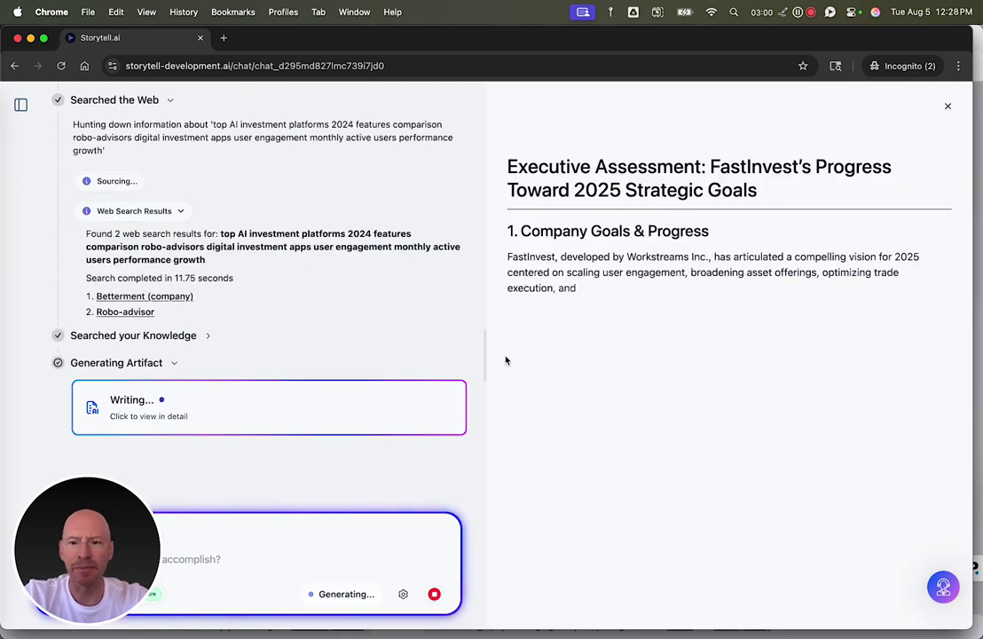
pyautogui.scroll(5, 93, 221)
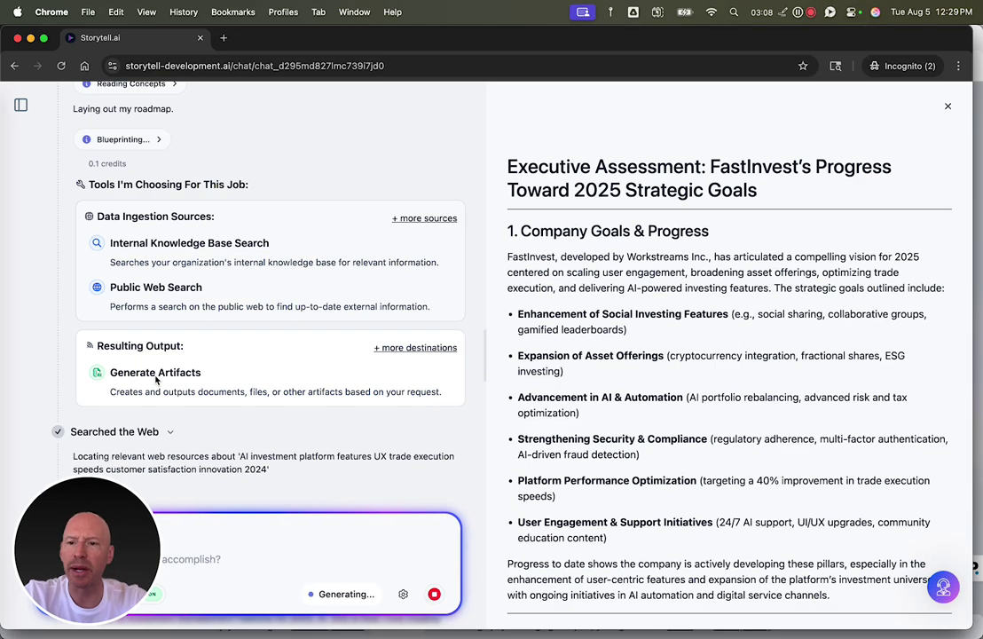
pyautogui.scroll(-10, 760, 315)
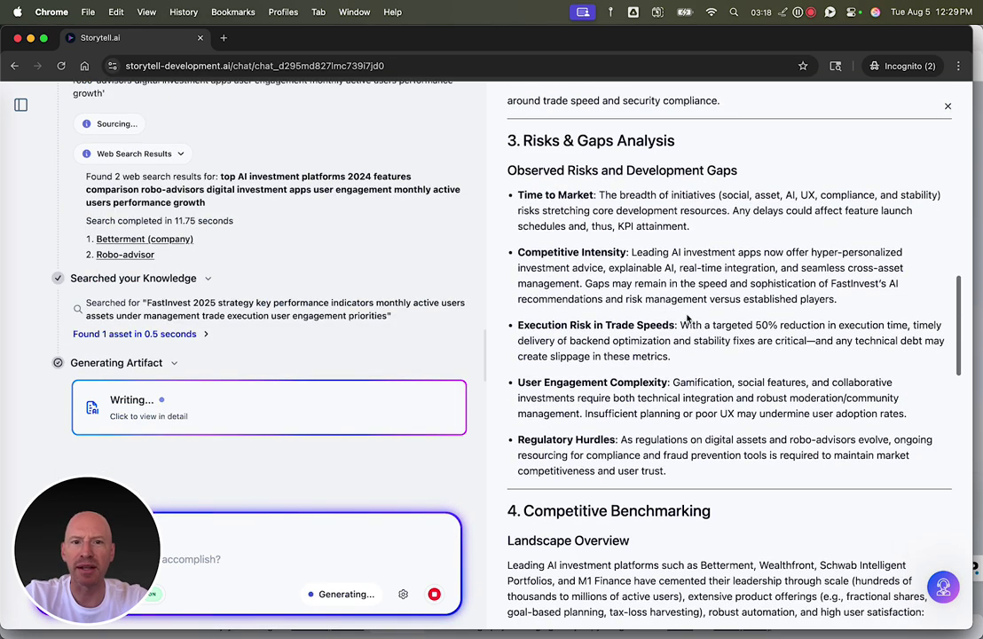
pyautogui.scroll(-10, 627, 229)
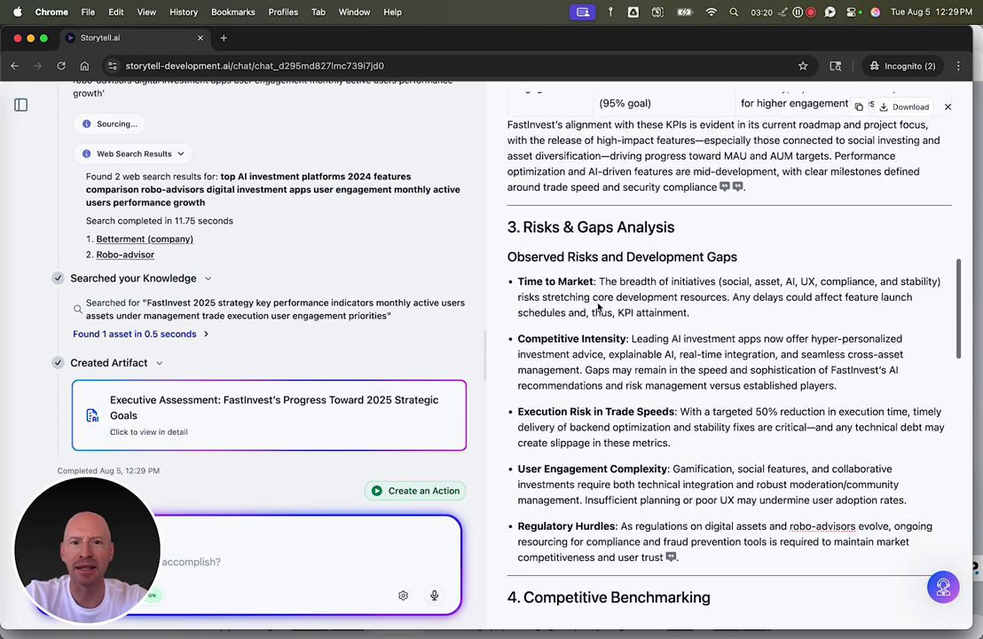
# Add 'This is the most important part, team!!!' under Recommendations & Action Items and download the PDF
pyautogui.scroll(-5, 598, 306)
pyautogui.scroll(-7, 596, 296)
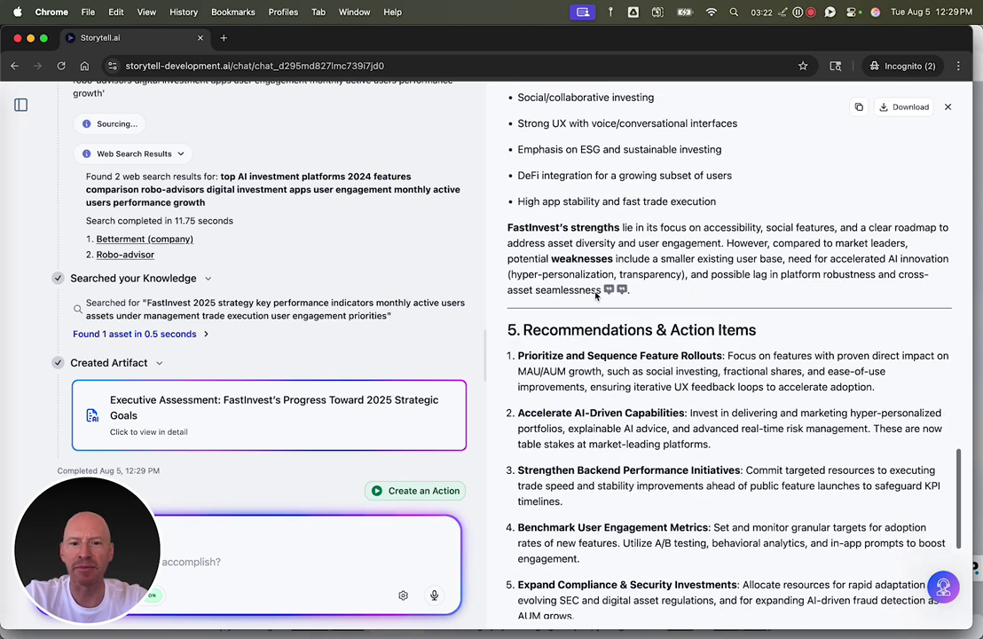
pyautogui.scroll(-1, 597, 295)
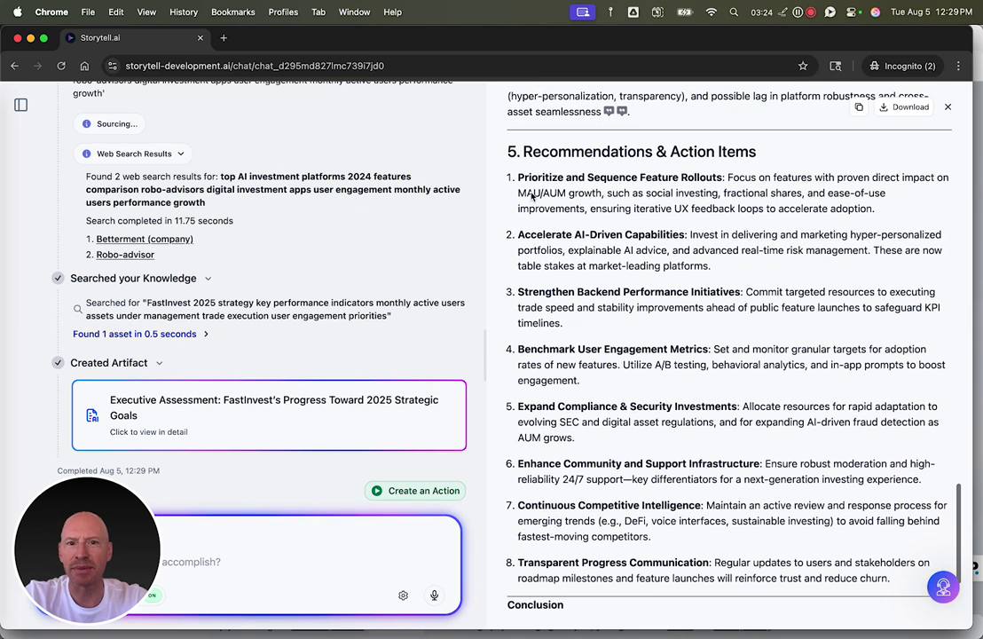
pyautogui.click(756, 152)
pyautogui.press('Return')
pyautogui.write('This is the most important part, team')
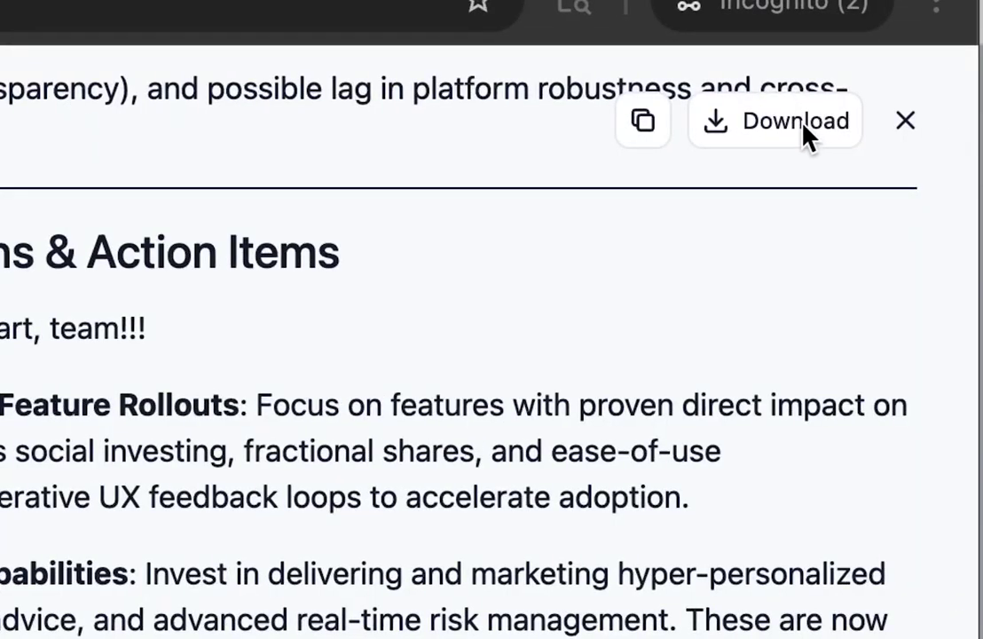
pyautogui.click(806, 131)
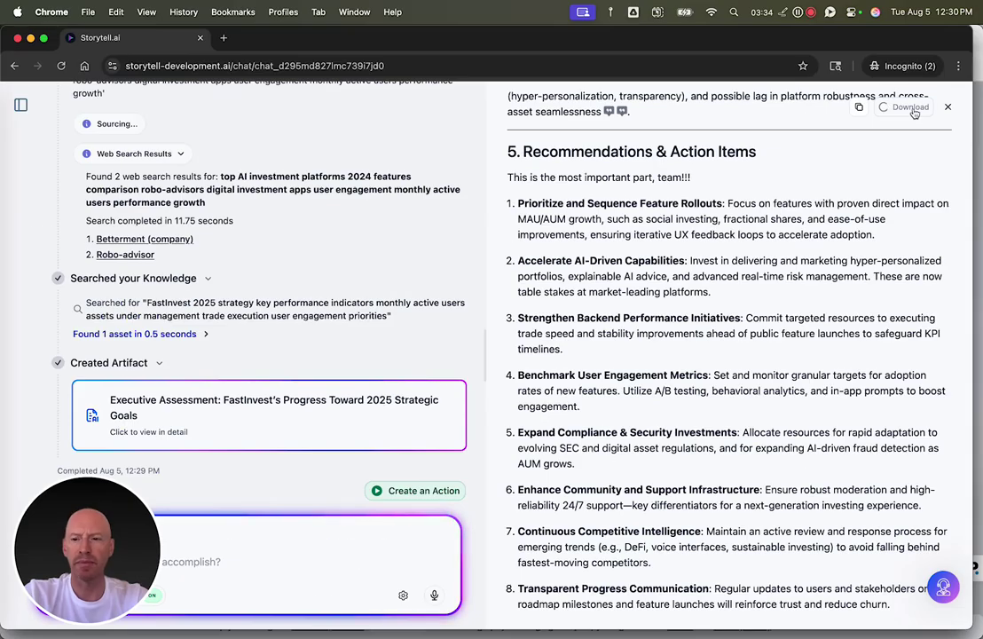
# Review the downloaded Executive Assessment PDF, close it, and quote the Social Investing Features bullet into chat
pyautogui.scroll(-10, 447, 422)
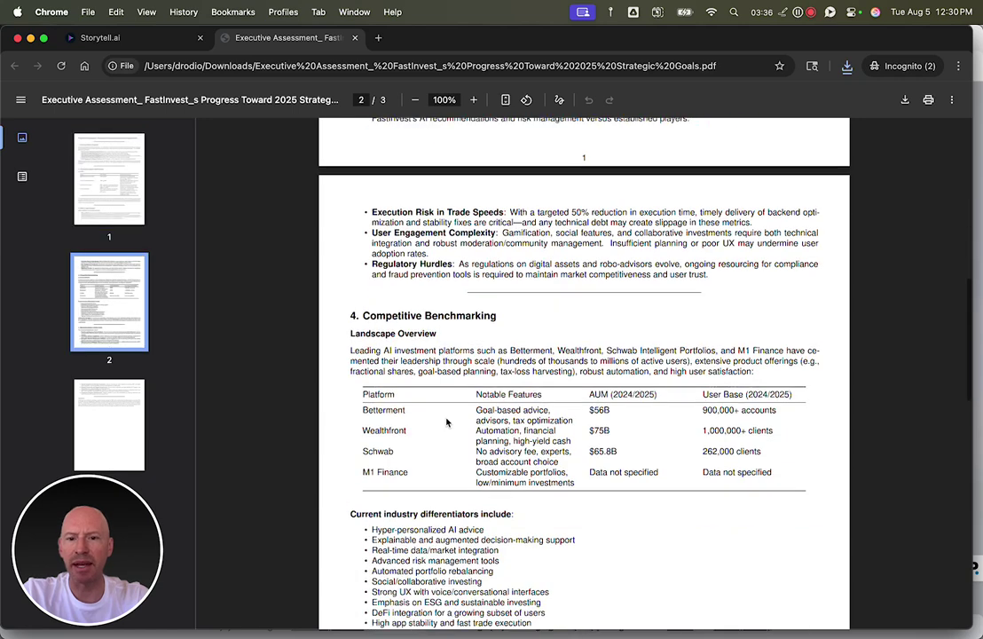
pyautogui.scroll(-10, 447, 422)
pyautogui.press('super+w')
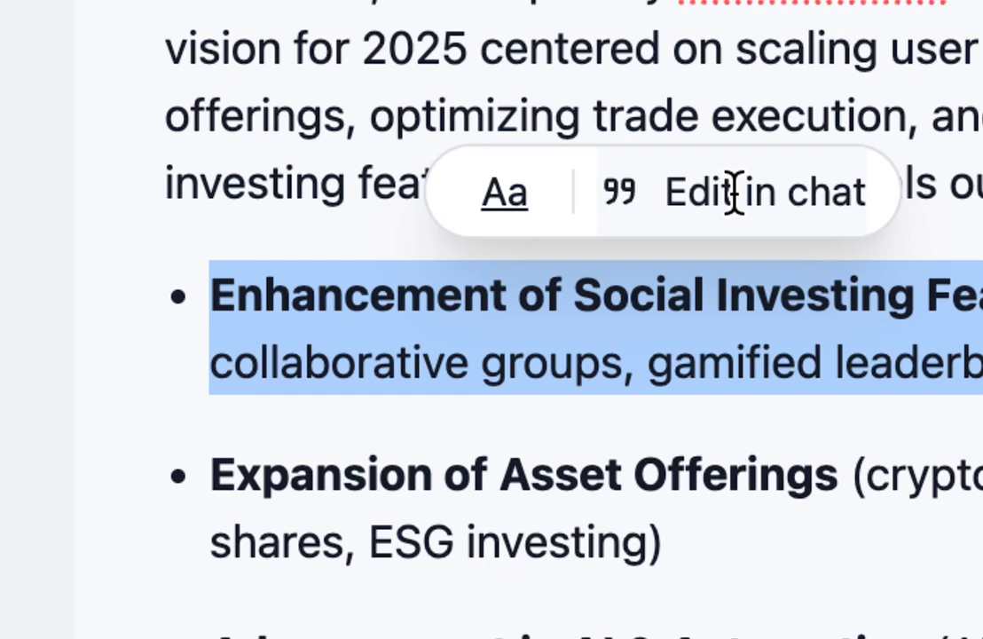
pyautogui.click(733, 192)
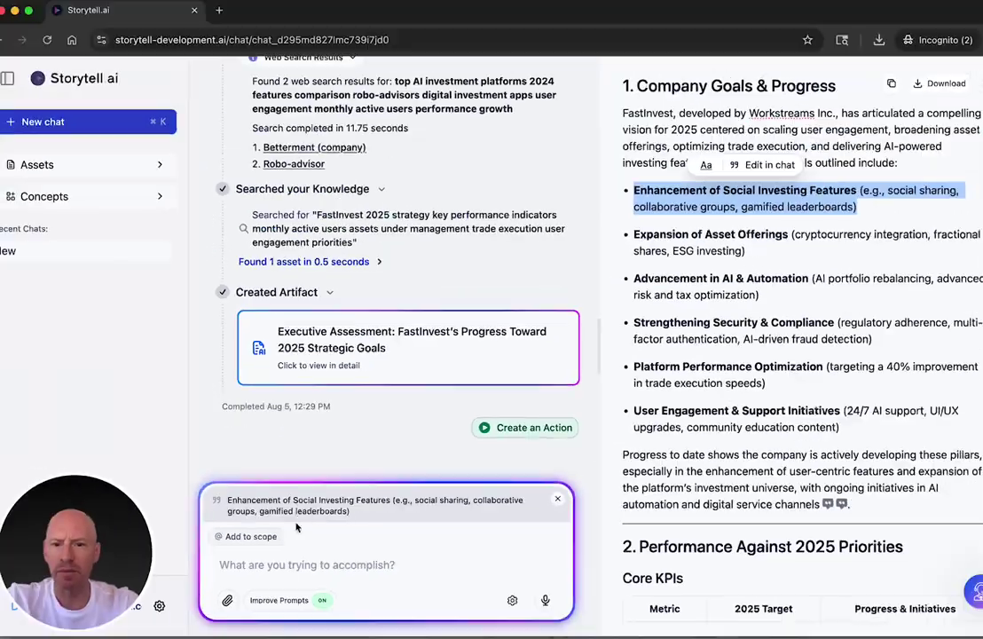
# Ask to expand the quoted bullet using Top User Requested Features.xlsx, dismissing the recommended prompt
pyautogui.click(282, 557)
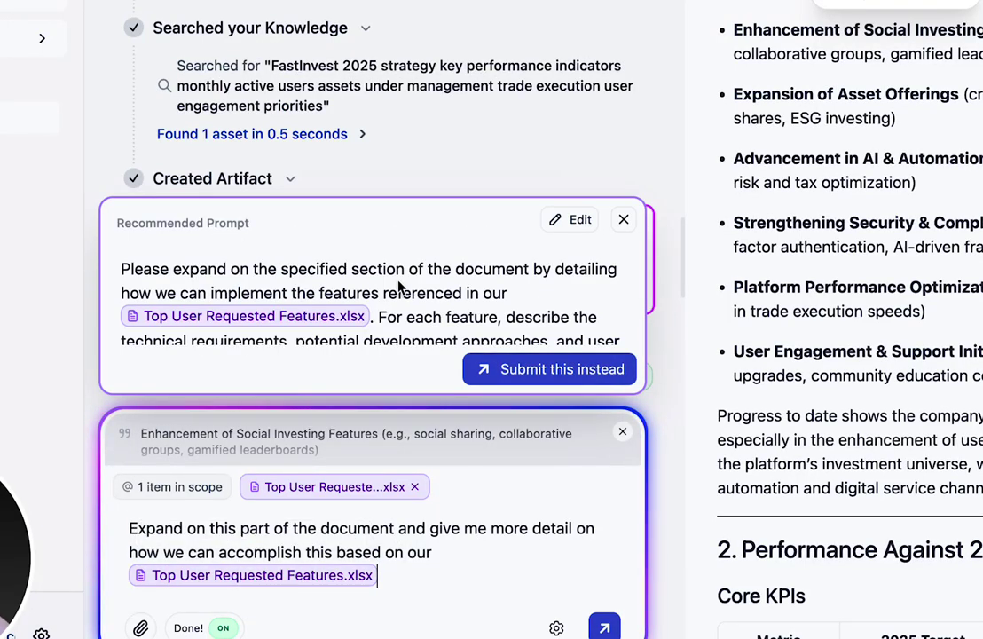
pyautogui.scroll(-3, 400, 285)
pyautogui.scroll(3, 399, 285)
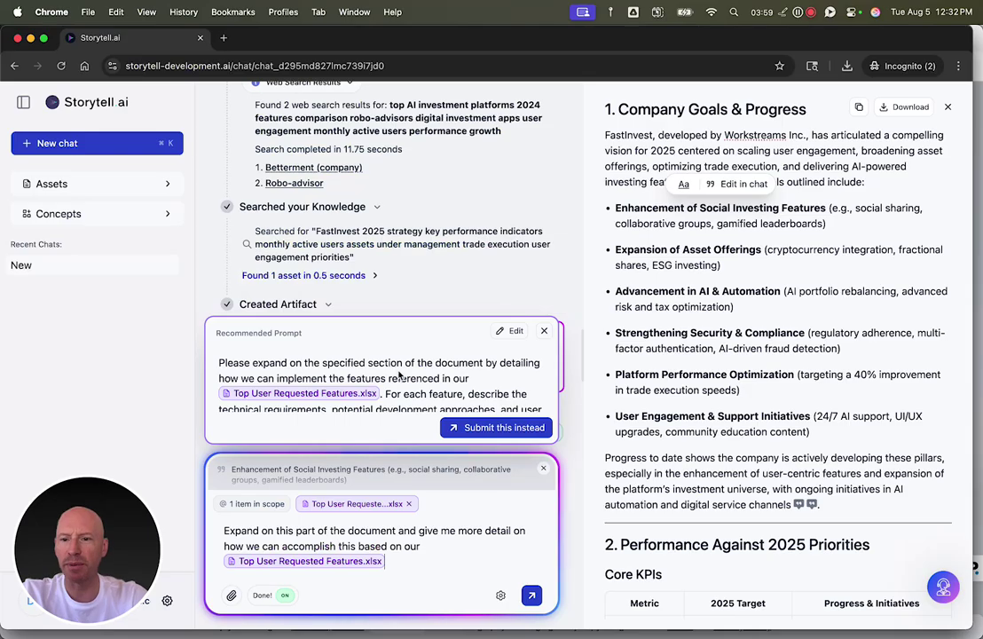
pyautogui.press('Escape')
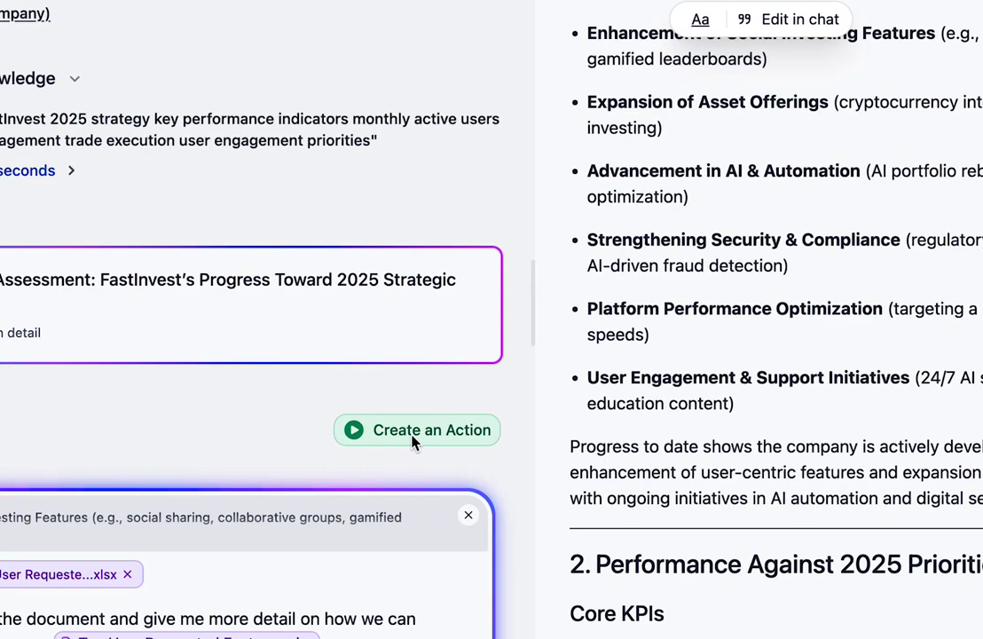
pyautogui.click(412, 441)
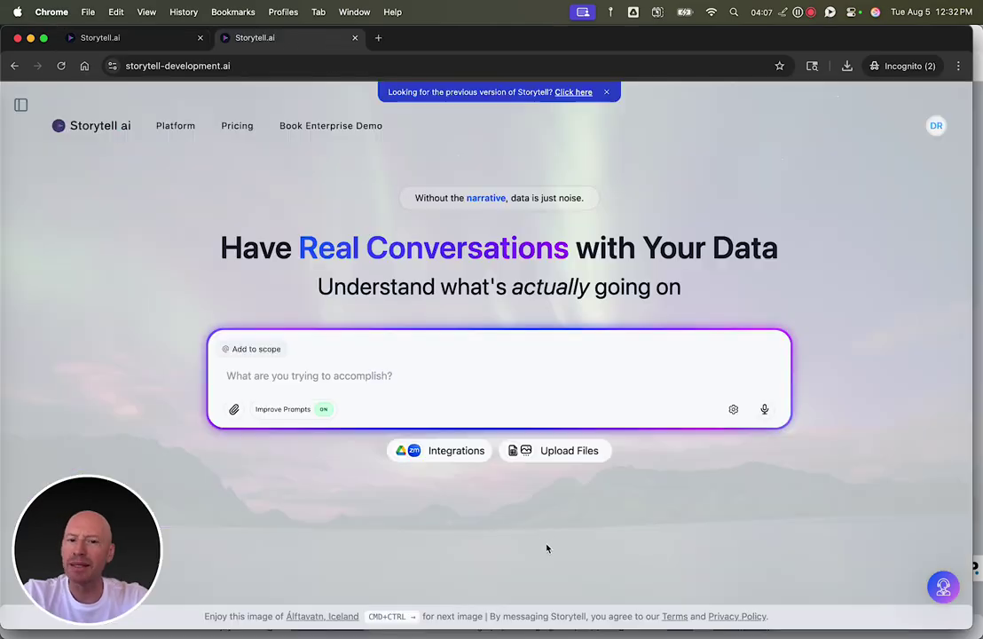
# Show the Upload Files types and Integrations options: Google Drive, Zoom, and MCP Server
pyautogui.moveTo(544, 459)
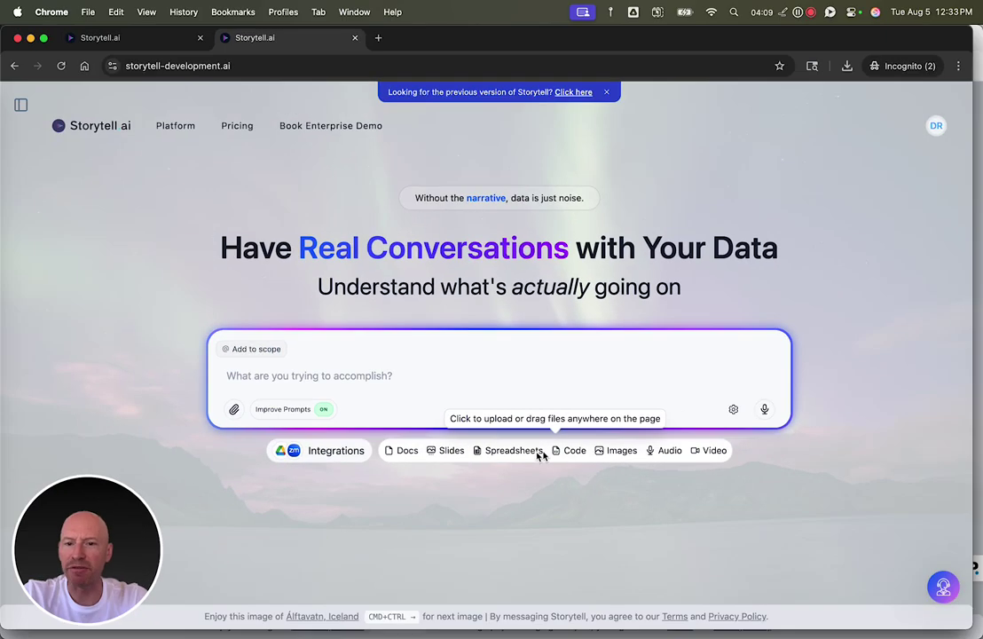
pyautogui.moveTo(401, 449)
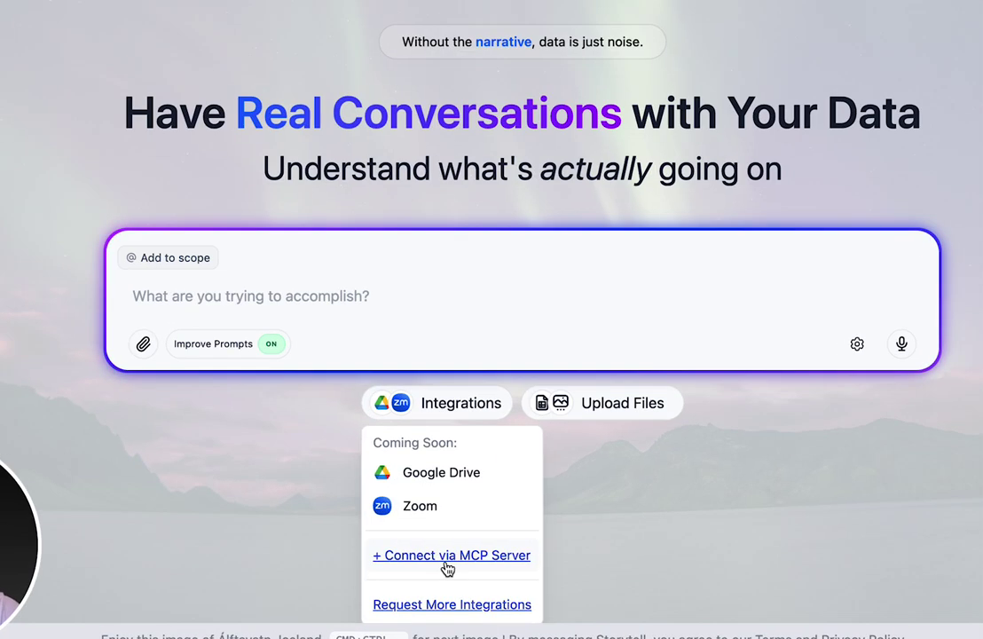
# Set the Action trigger to 'Whenever there is new source data', keeping Send an SMS as destination
pyautogui.press('super+1')
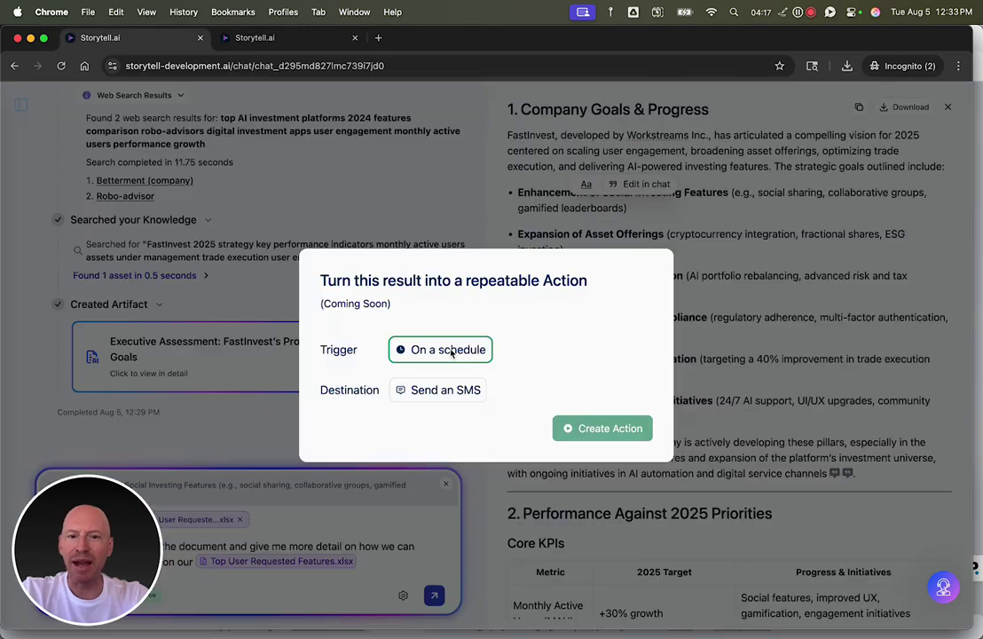
pyautogui.click(450, 349)
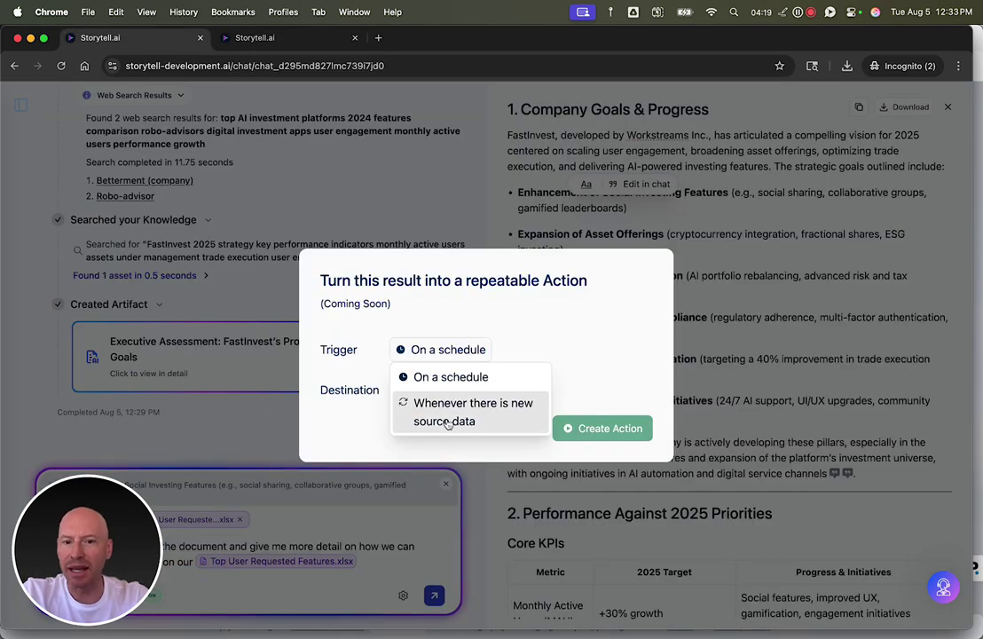
pyautogui.moveTo(448, 415)
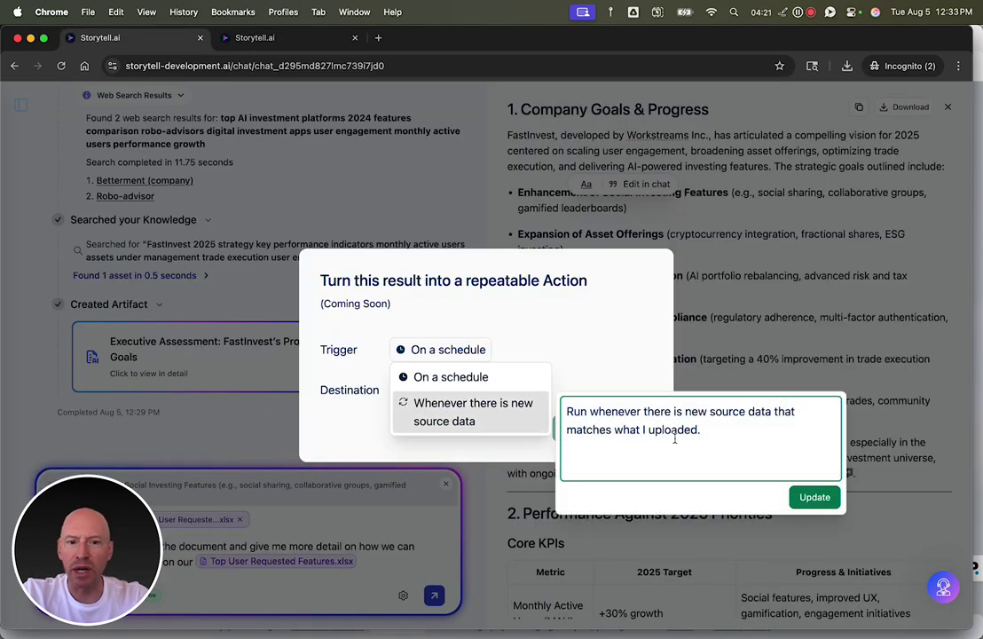
pyautogui.click(470, 412)
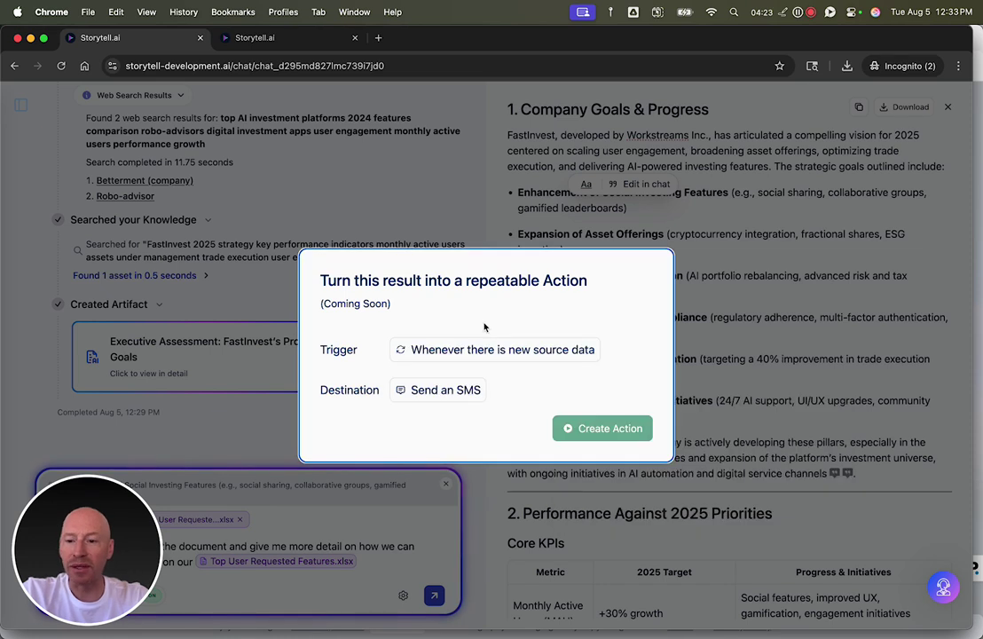
pyautogui.click(457, 393)
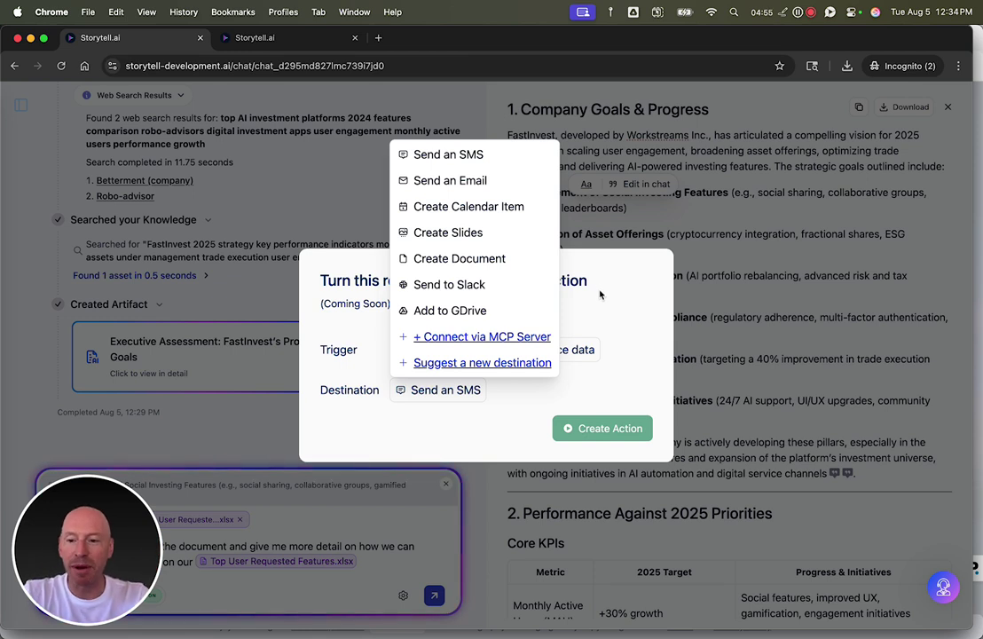
pyautogui.press('Escape')
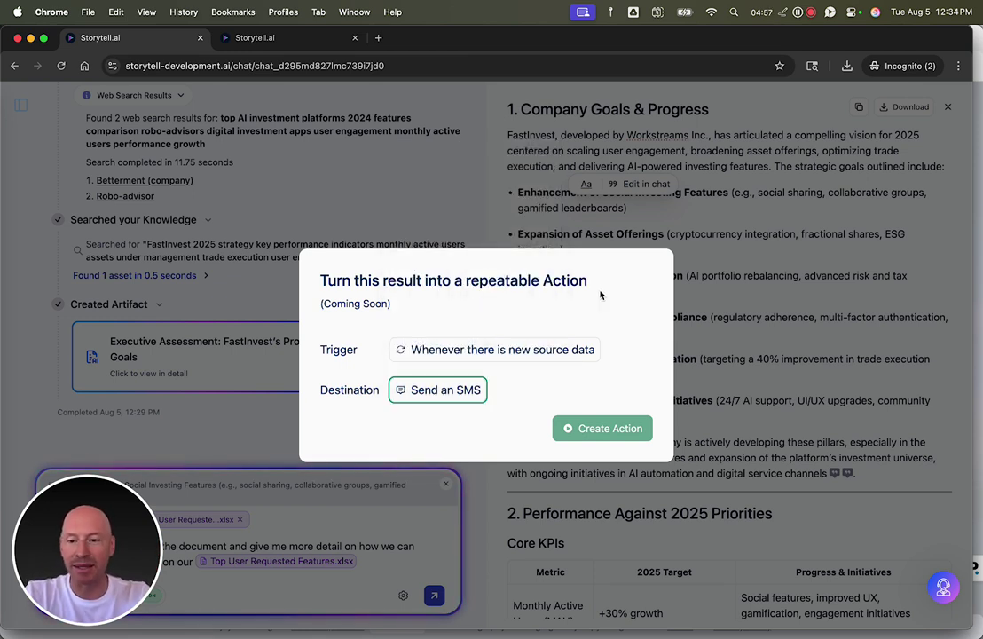